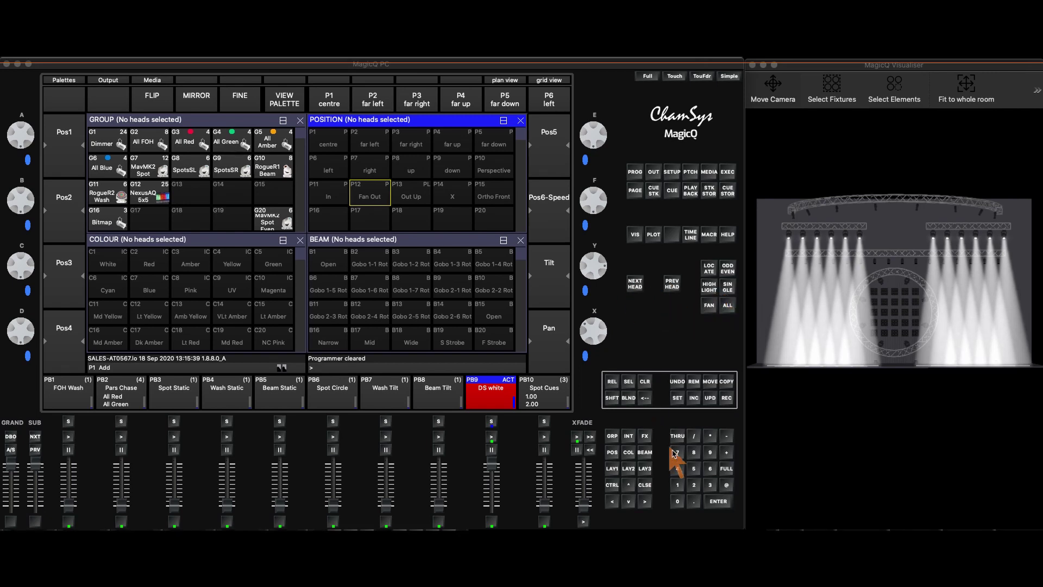
Step: Select the MavMK2 Spot group, subselect its odd heads and record them as group 19, MavMK2 Spot Odd
{"action": "left_click", "coordinate": [677, 452]}
{"action": "key", "text": "Return"}
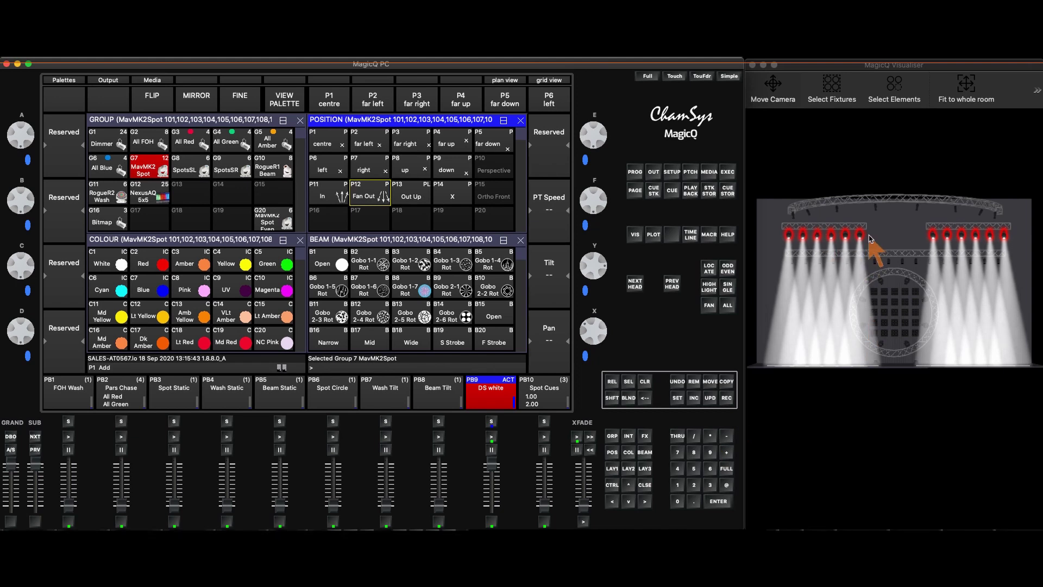
{"action": "left_click", "coordinate": [728, 268]}
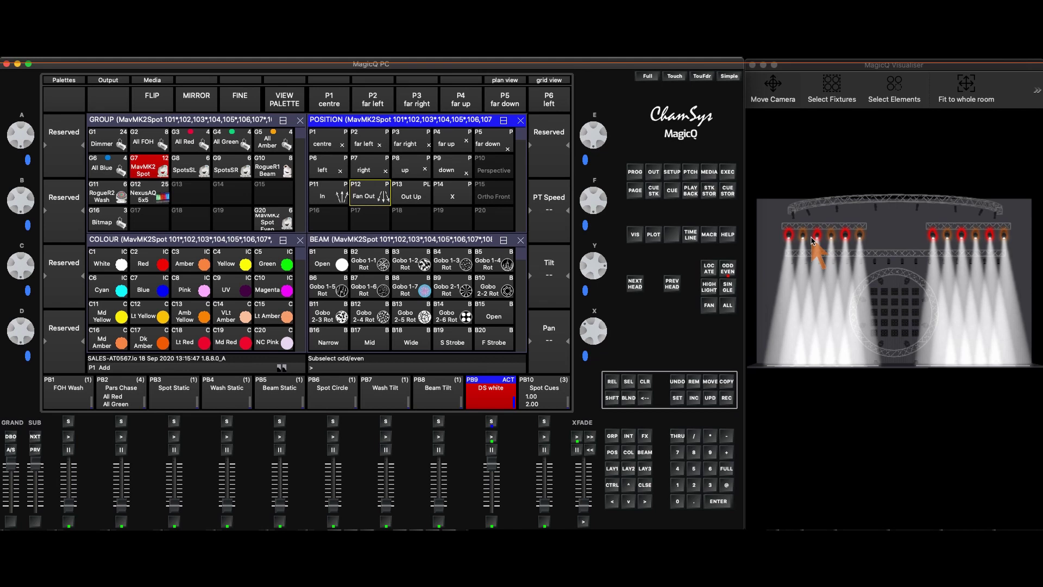
{"action": "left_click", "coordinate": [726, 399]}
{"action": "left_click", "coordinate": [233, 217]}
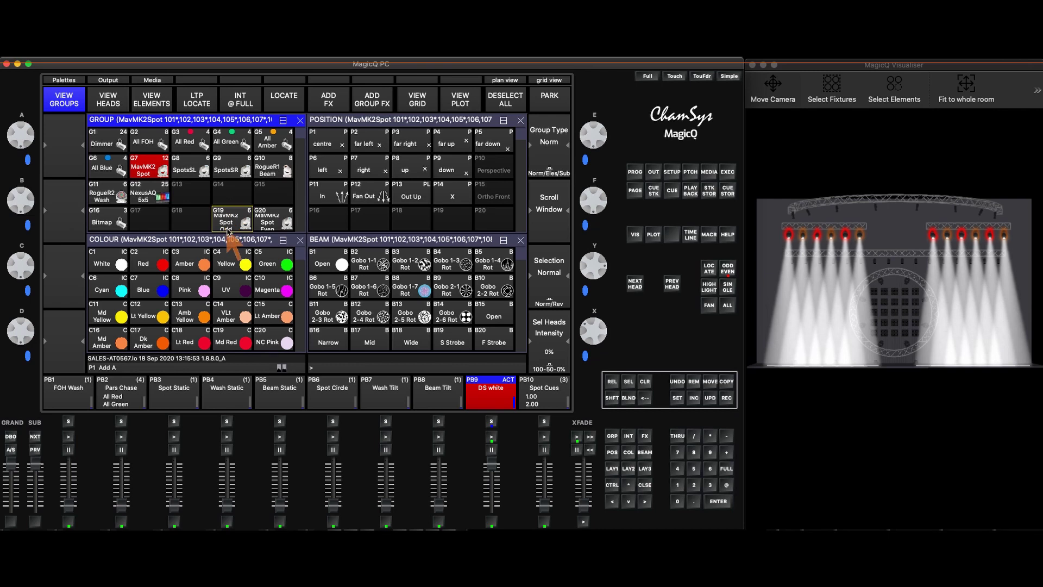
Step: Switch the MavMK2 Spot subselection from the odd heads to the even heads and back
{"action": "left_click", "coordinate": [728, 268]}
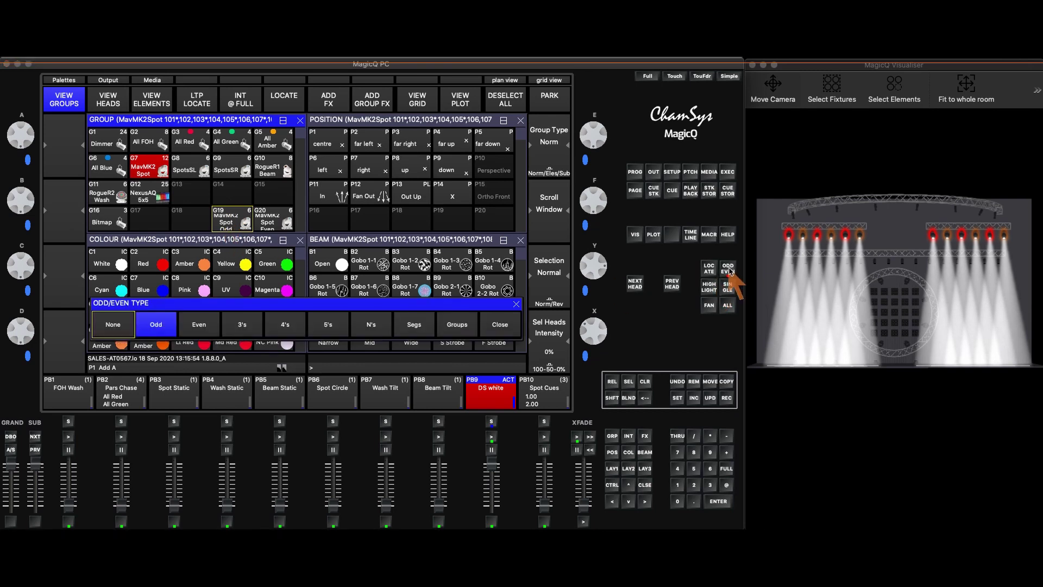
{"action": "left_click", "coordinate": [728, 269]}
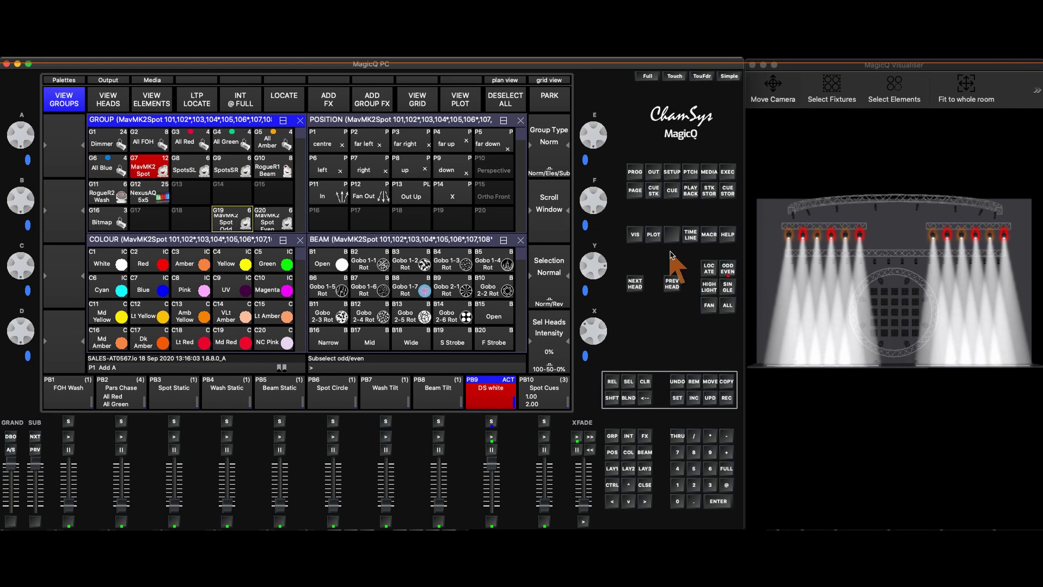
{"action": "left_click", "coordinate": [728, 268]}
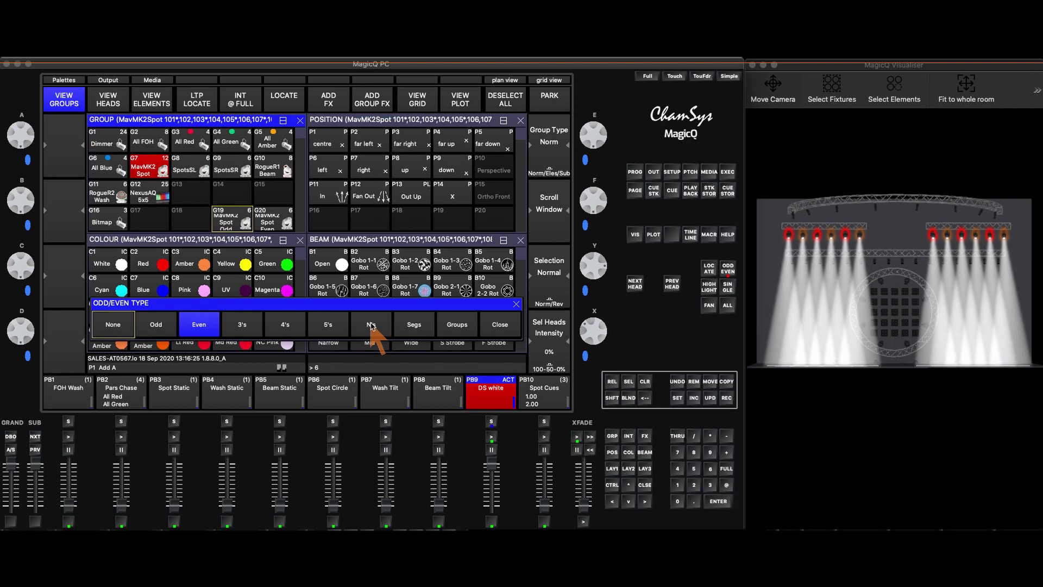
Step: Subselect every sixth MavMK2 Spot head with N's set to 6, advance the pattern, and reselect all heads
{"action": "left_click", "coordinate": [371, 325]}
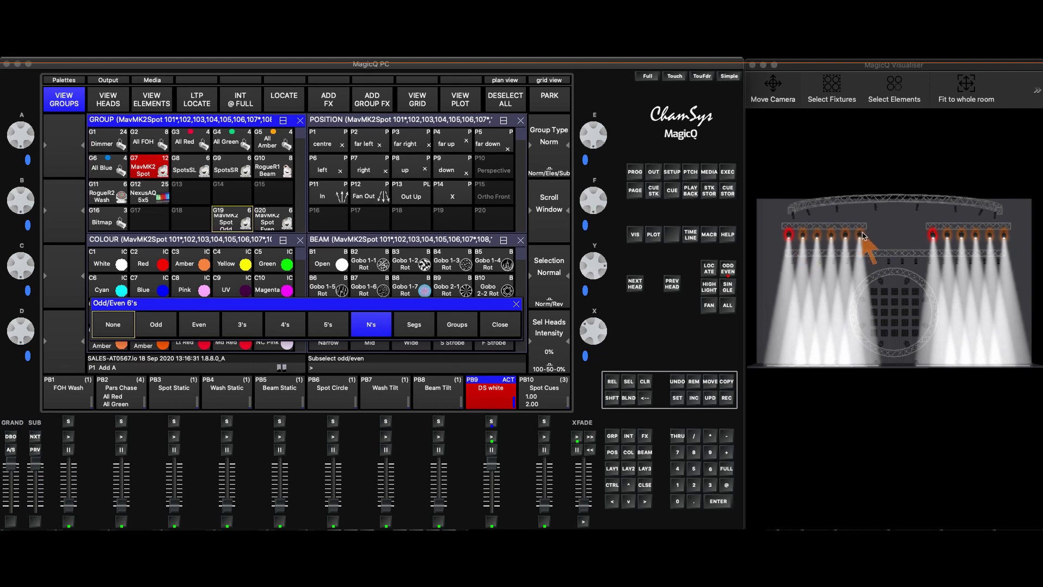
{"action": "left_click", "coordinate": [635, 286]}
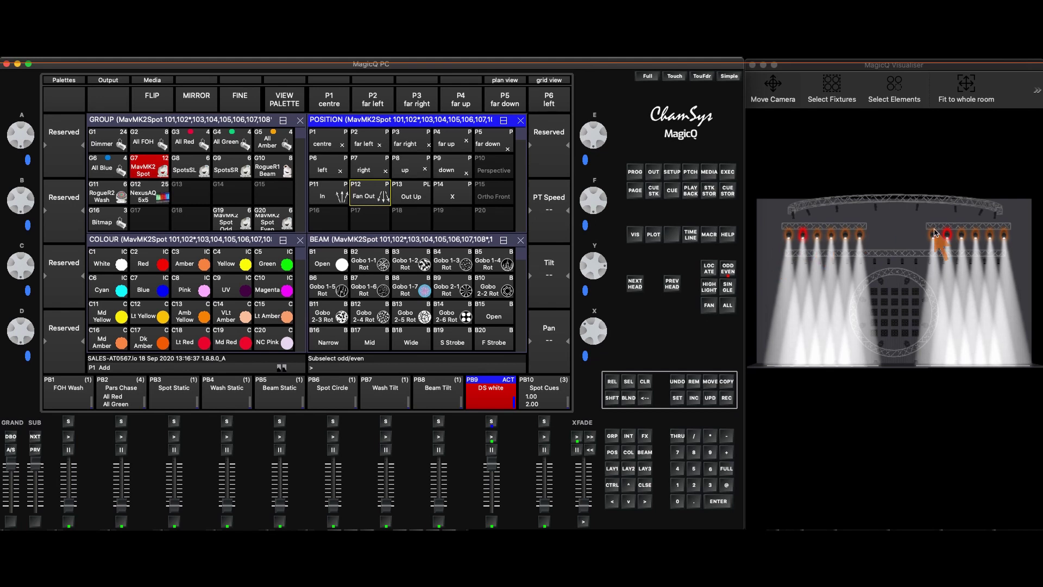
{"action": "left_click", "coordinate": [727, 268]}
{"action": "left_click", "coordinate": [729, 270]}
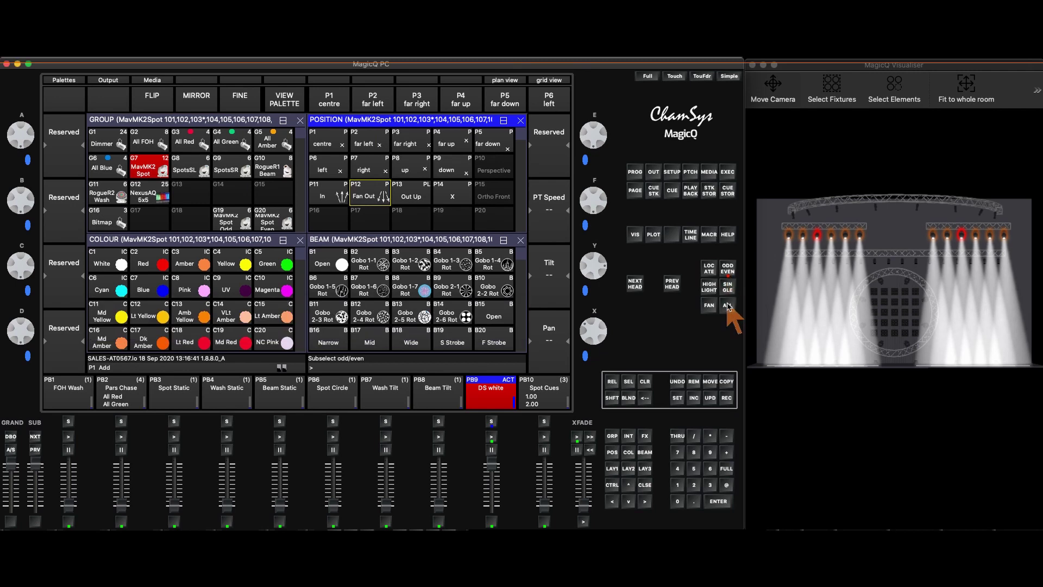
{"action": "left_click", "coordinate": [727, 305]}
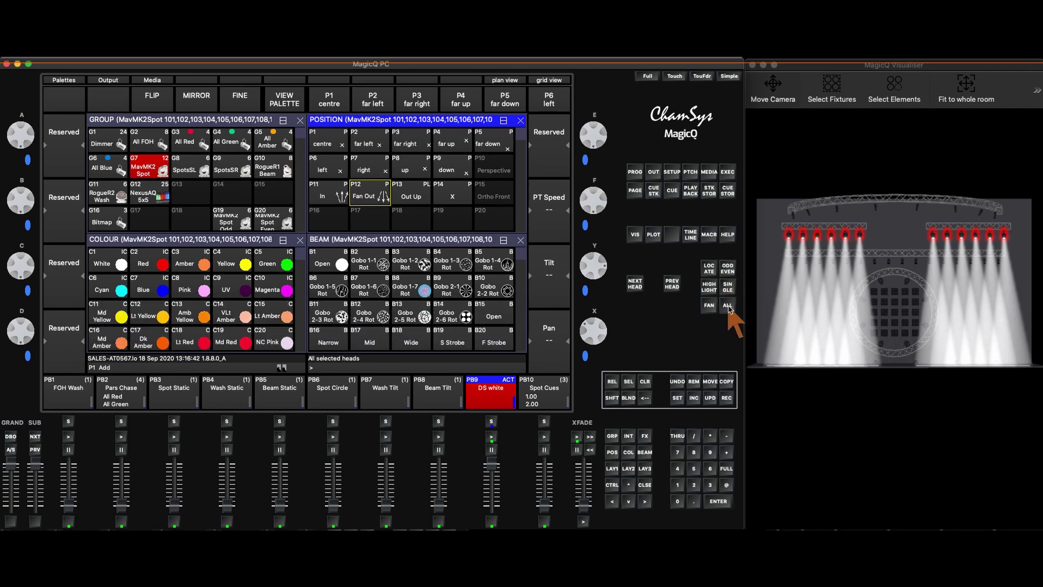
Step: Subselect the MavMK2 Spot heads with 4 Segs, advance through the blocks of four, and reselect all heads
{"action": "left_click", "coordinate": [728, 270]}
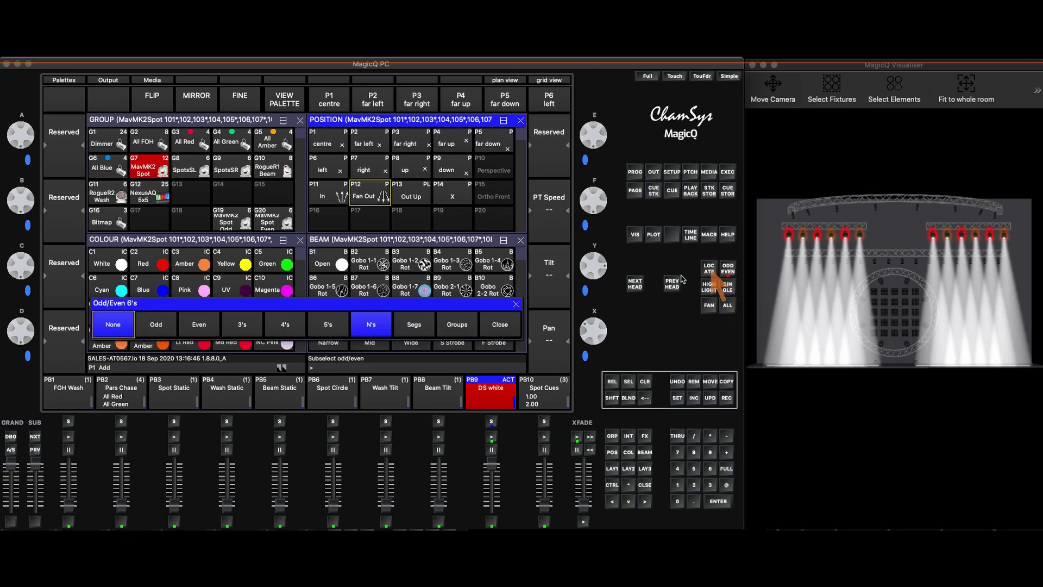
{"action": "left_click", "coordinate": [416, 325]}
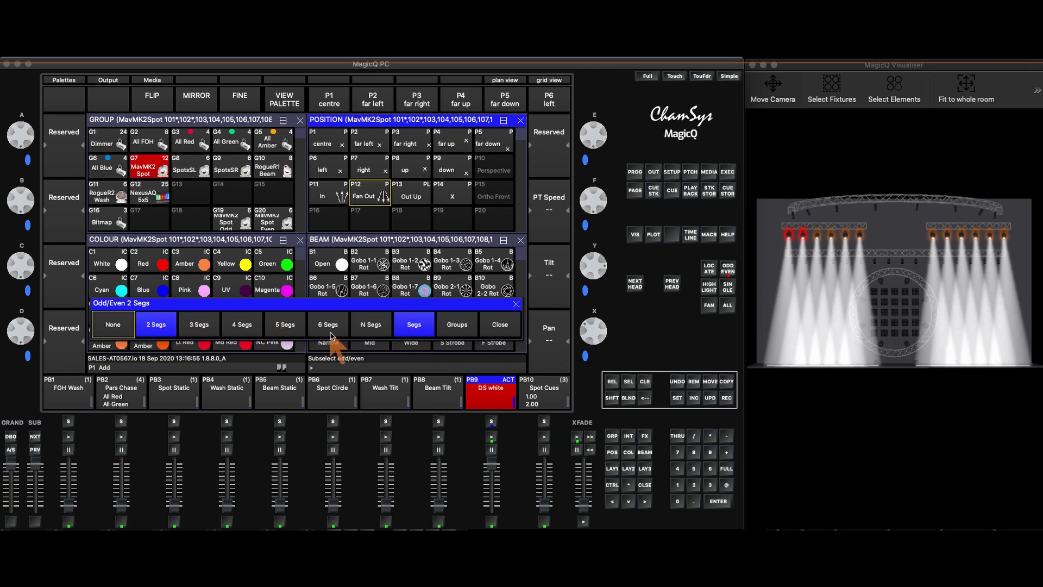
{"action": "left_click", "coordinate": [237, 329]}
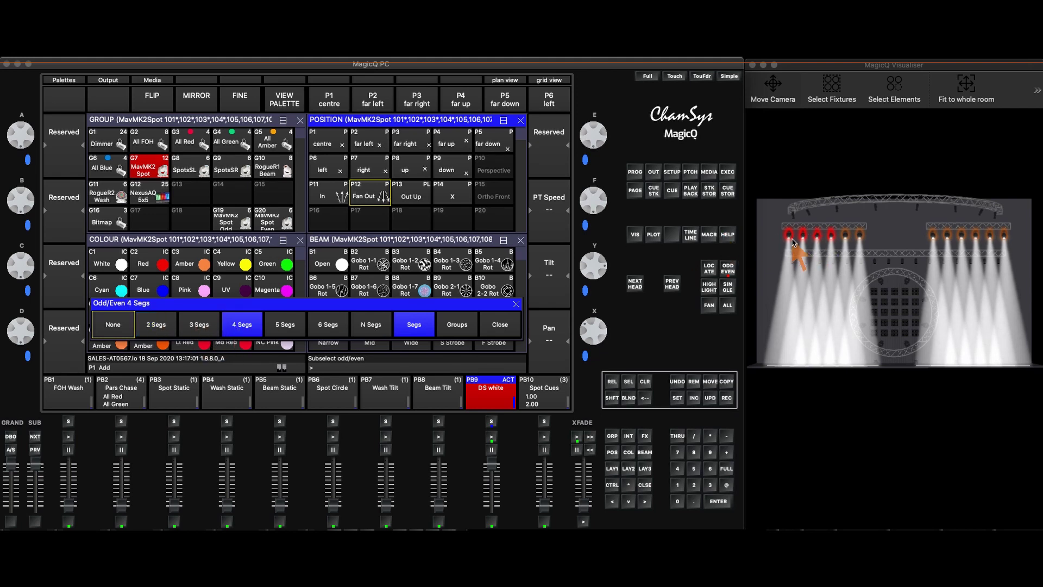
{"action": "left_click", "coordinate": [634, 285]}
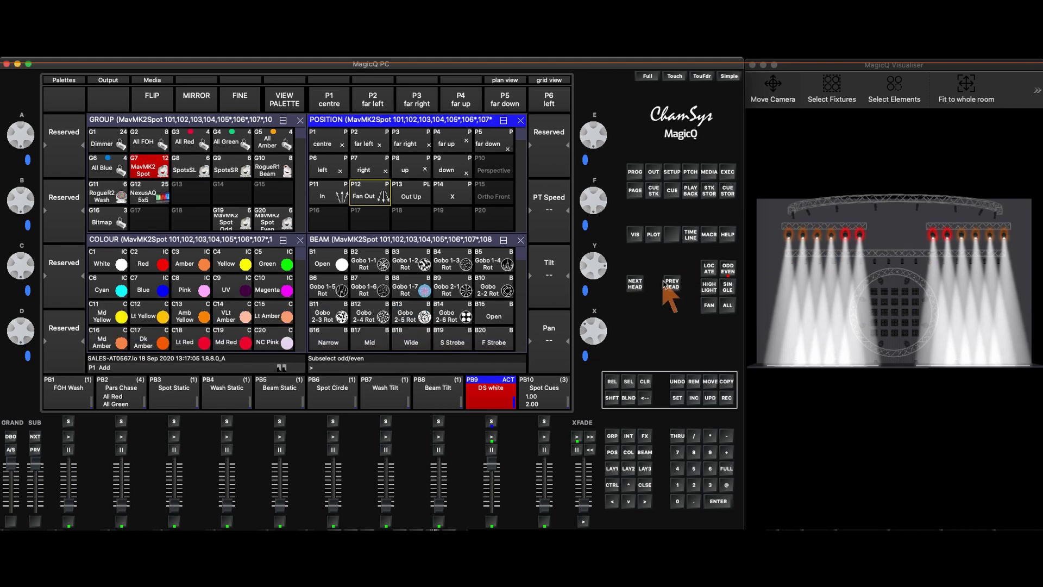
{"action": "left_click", "coordinate": [636, 289]}
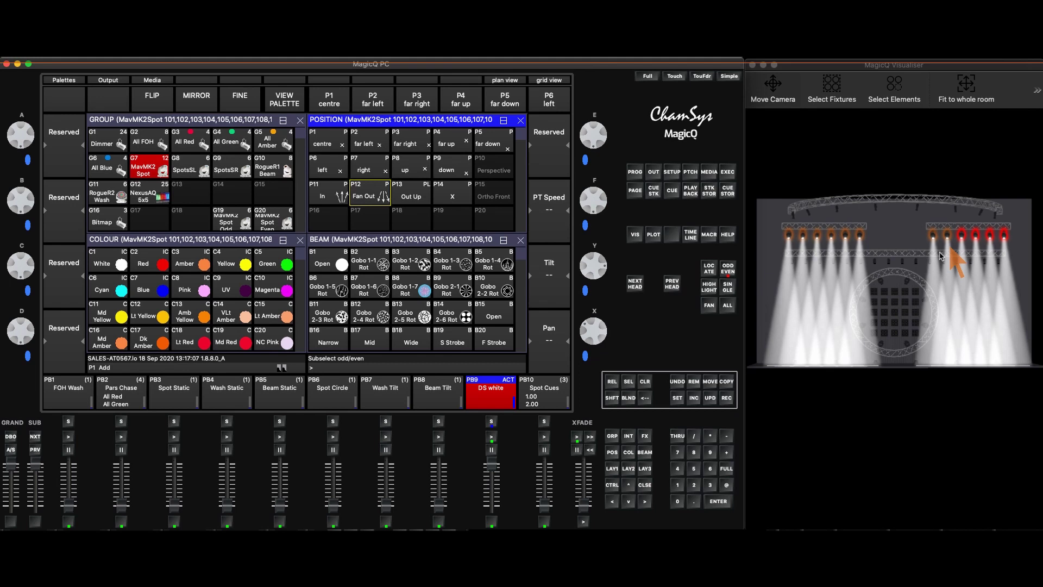
{"action": "left_click", "coordinate": [728, 305]}
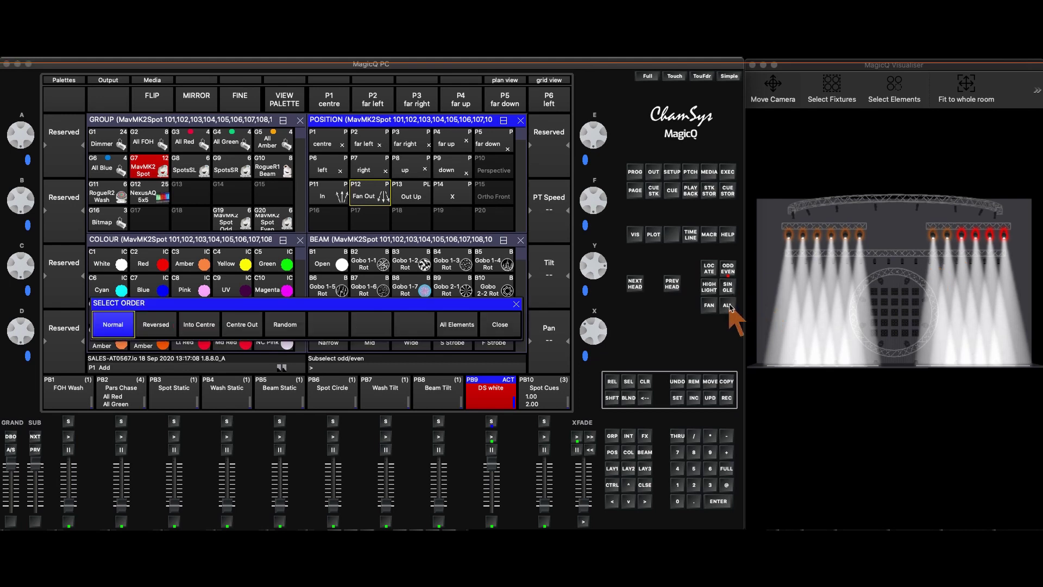
{"action": "left_click", "coordinate": [729, 305]}
Step: Set the odd/even type to Groups, change it to 3's and cycle through every third head, ending with all heads selected
{"action": "left_click", "coordinate": [728, 268]}
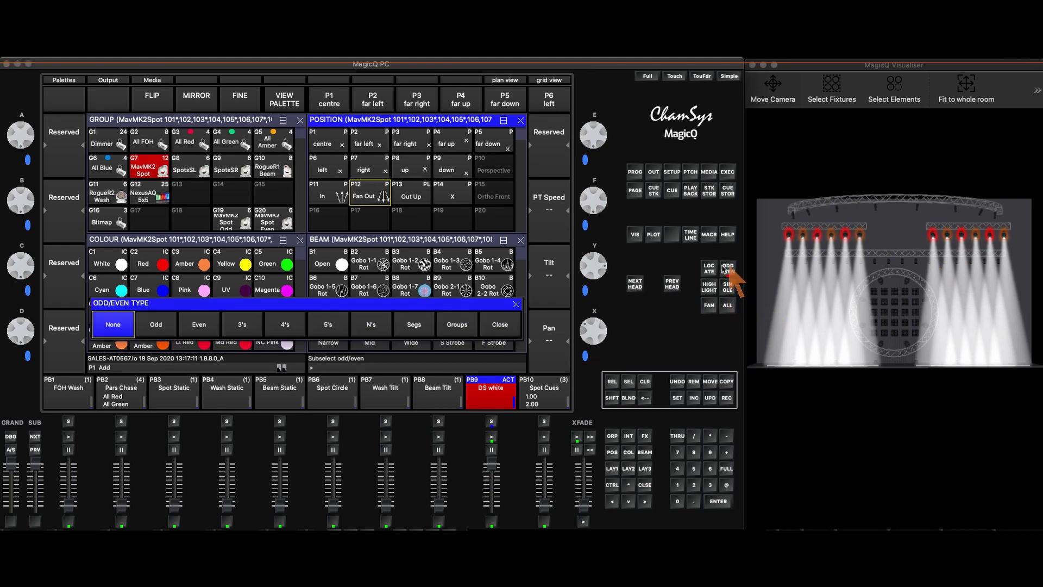
{"action": "left_click", "coordinate": [456, 326]}
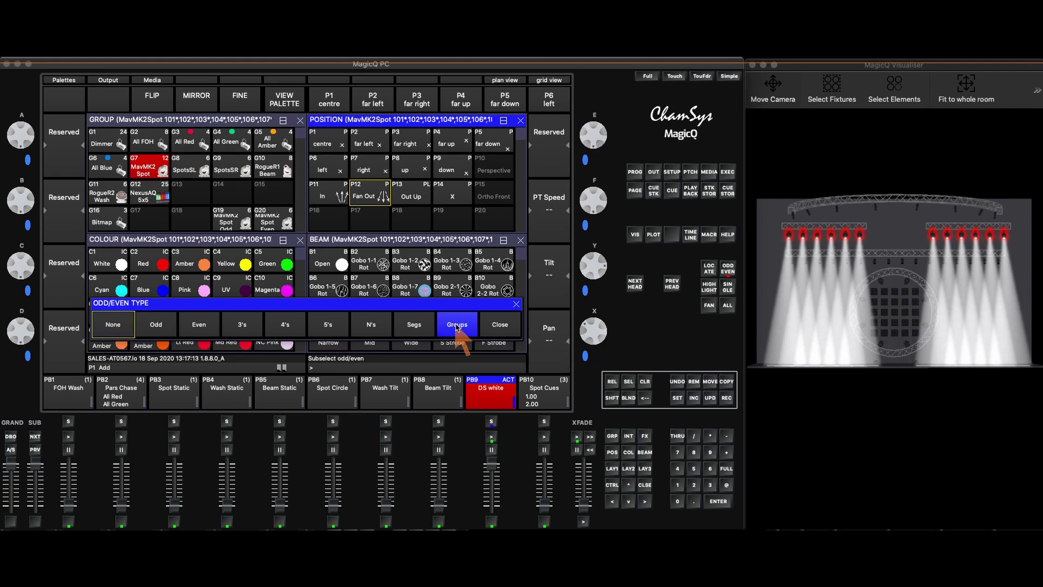
{"action": "left_click", "coordinate": [242, 324]}
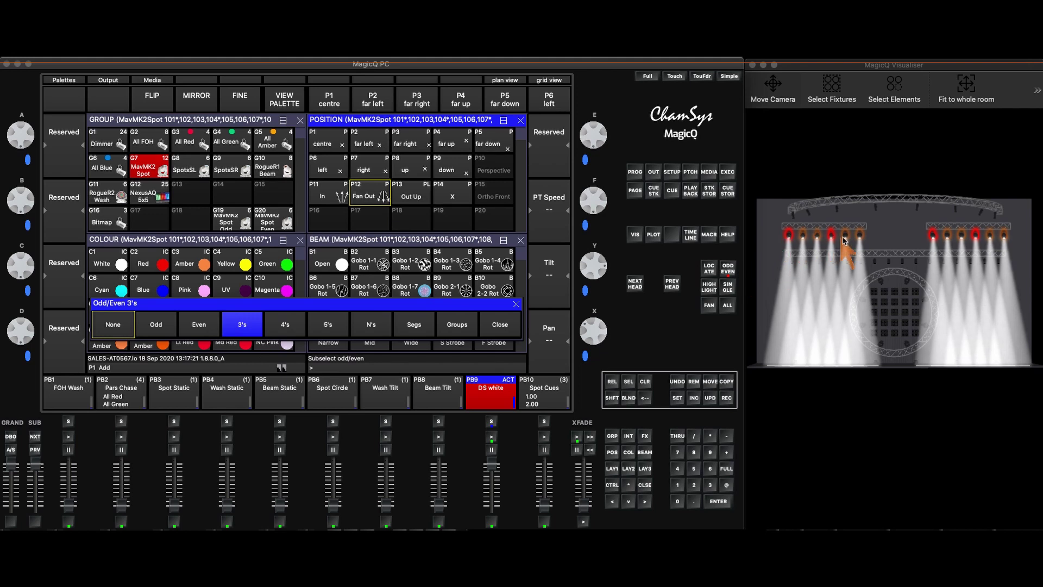
{"action": "left_click", "coordinate": [635, 284]}
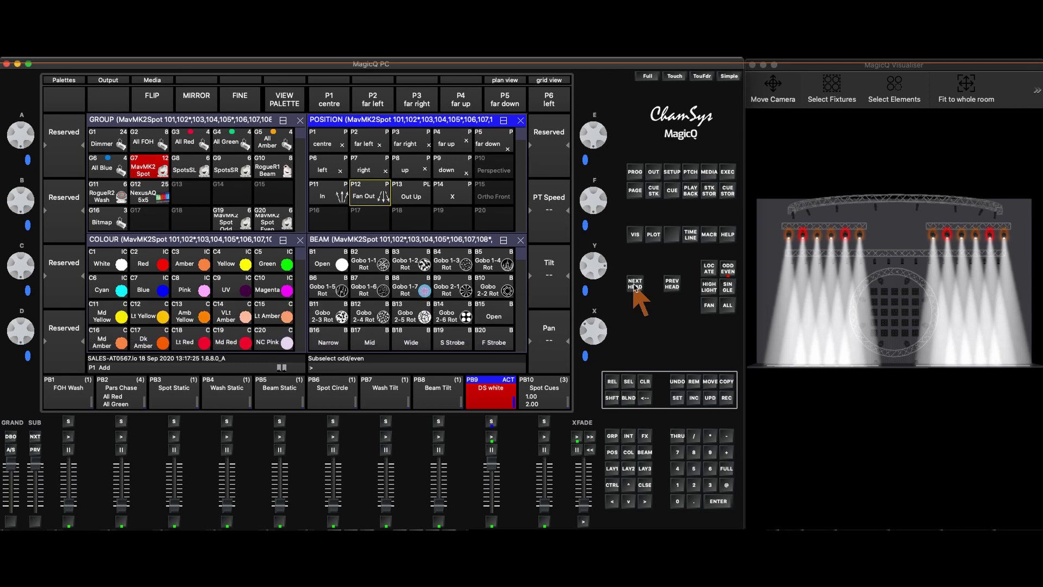
{"action": "left_click", "coordinate": [635, 285]}
{"action": "left_click", "coordinate": [635, 284]}
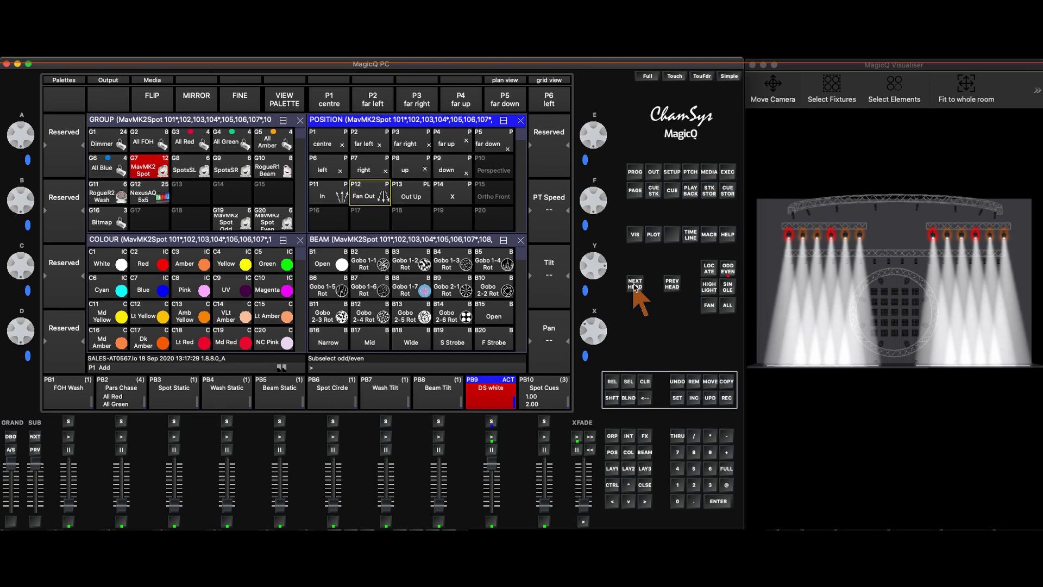
{"action": "left_click", "coordinate": [728, 305]}
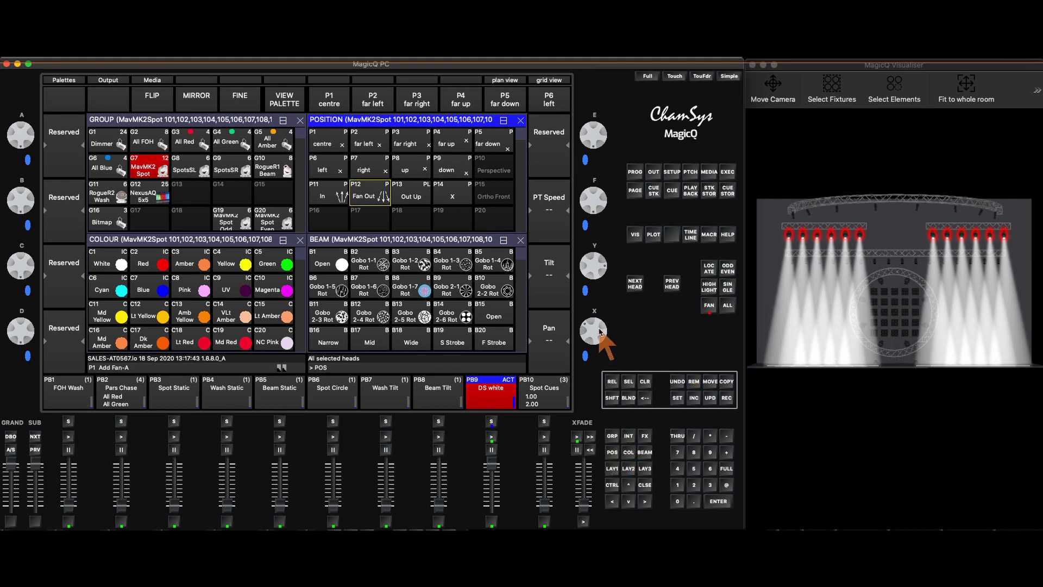
Step: Fan the MavMK2 Spot heads' pan to 24 with the Asym fan type in 3 Segs, and clear the programmer
{"action": "mouse_move", "coordinate": [599, 336]}
{"action": "left_mouse_down"}
{"action": "mouse_move", "coordinate": [600, 324]}
{"action": "mouse_move", "coordinate": [600, 334]}
{"action": "left_mouse_up"}
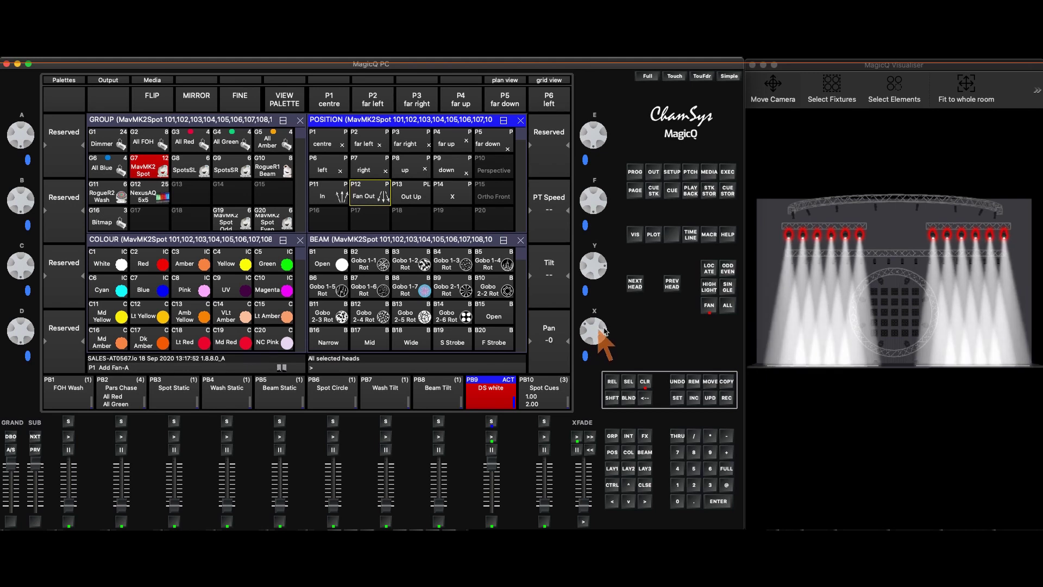
{"action": "left_click", "coordinate": [709, 305]}
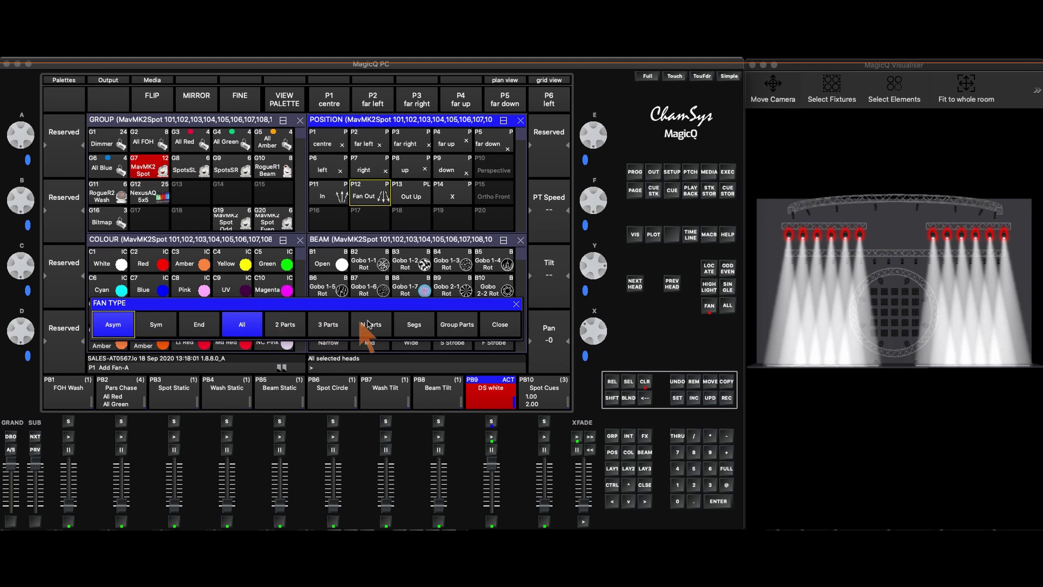
{"action": "left_click", "coordinate": [413, 324]}
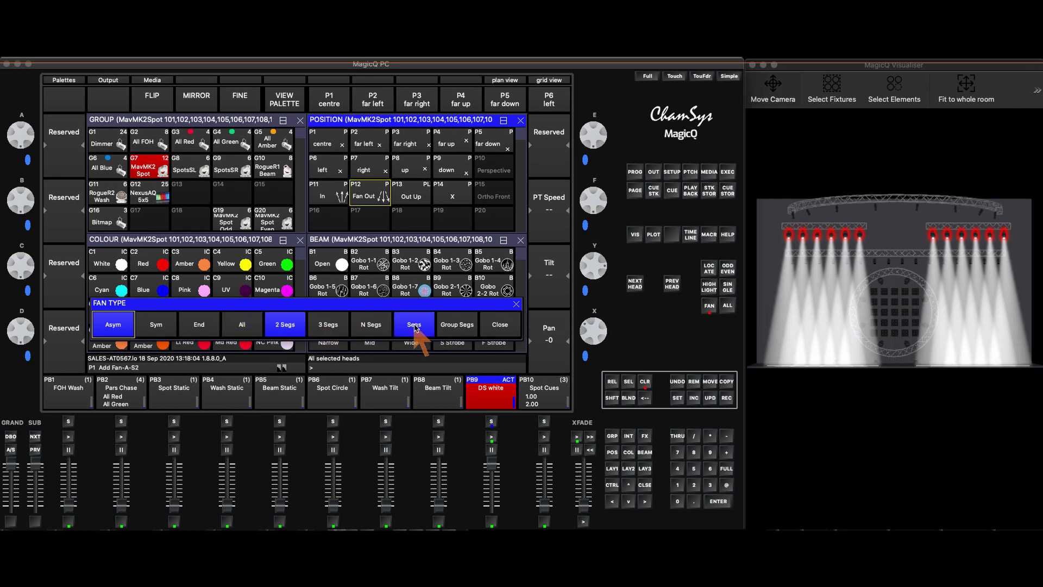
{"action": "left_click", "coordinate": [323, 325]}
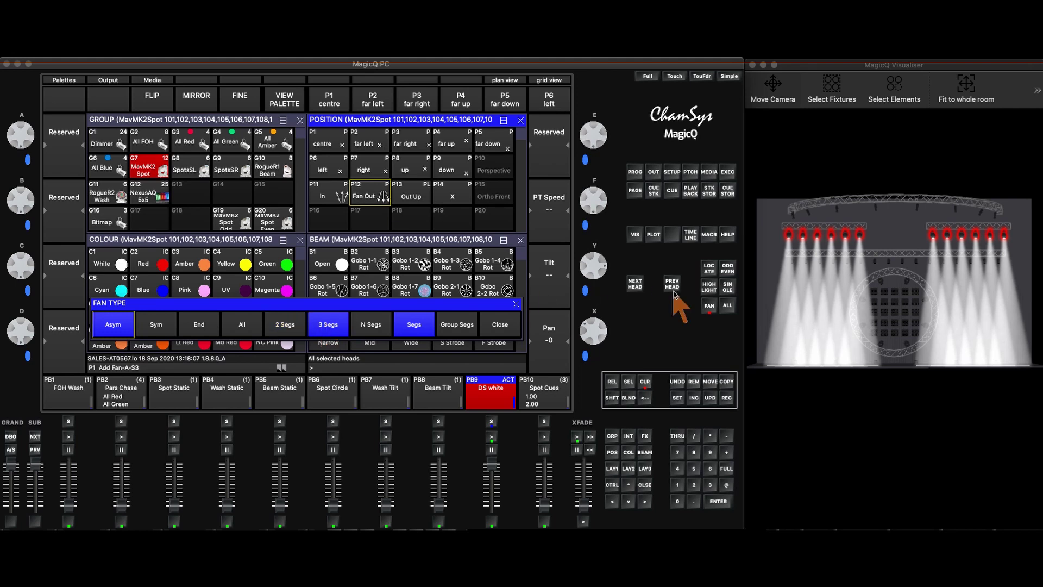
{"action": "left_click_drag", "start_coordinate": [598, 332], "coordinate": [599, 321]}
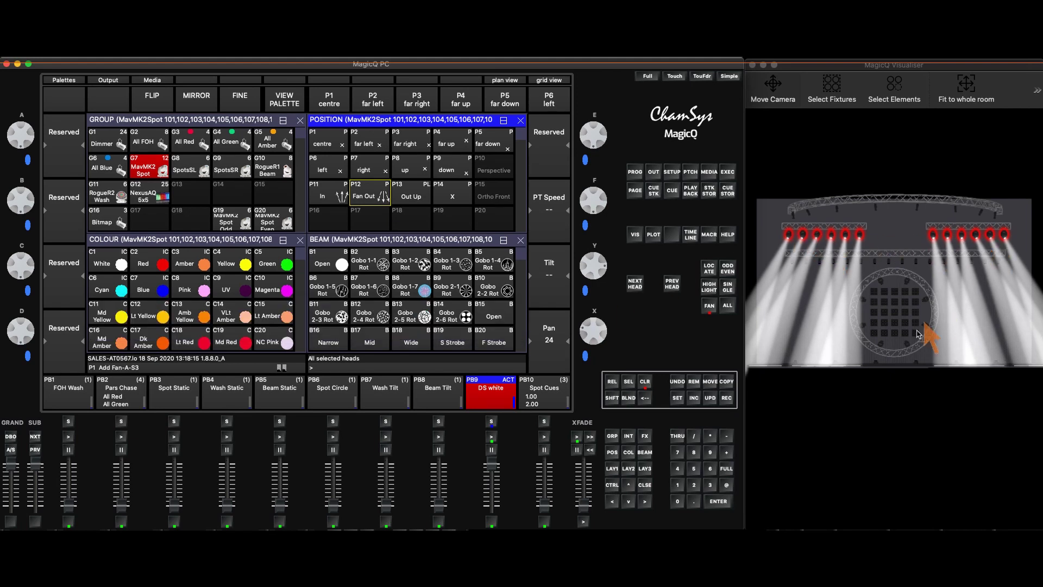
{"action": "left_click", "coordinate": [727, 307]}
{"action": "left_click", "coordinate": [645, 381]}
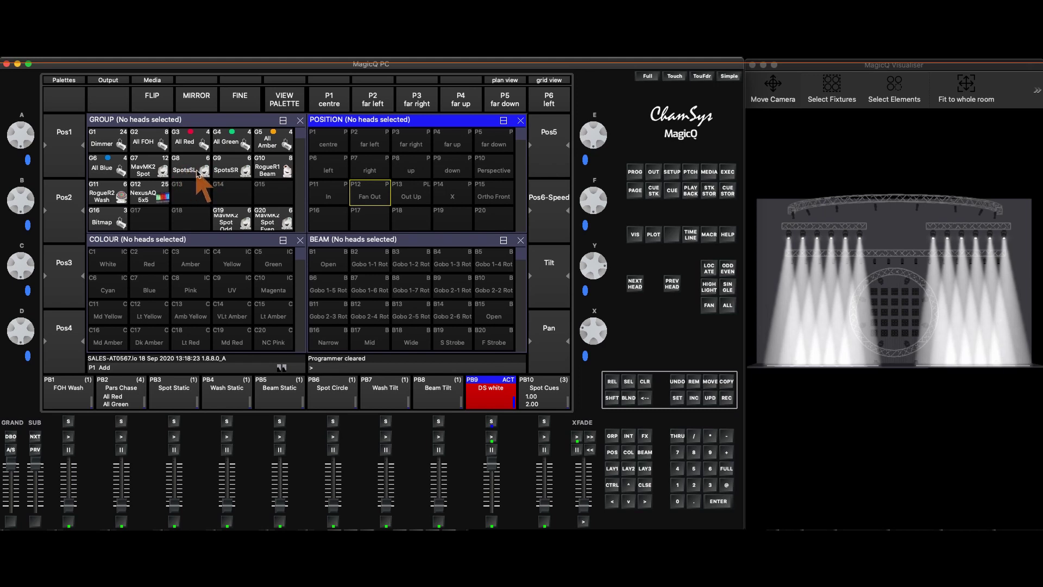
Step: Select the SpotsSL and SpotsSR groups together and fan their pan to -19 using the Group Parts fan type
{"action": "left_click", "coordinate": [193, 171]}
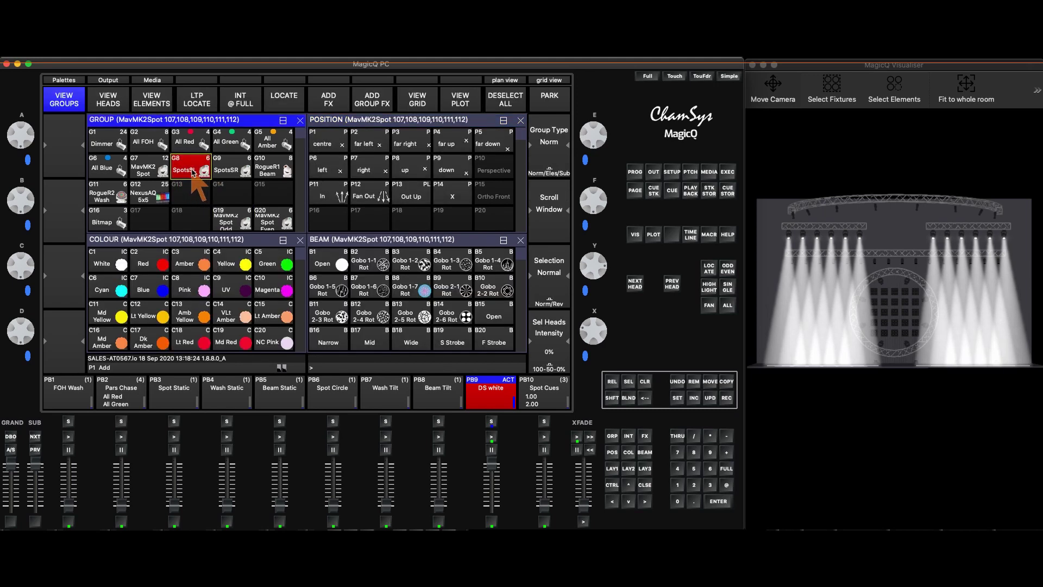
{"action": "left_click", "coordinate": [234, 172]}
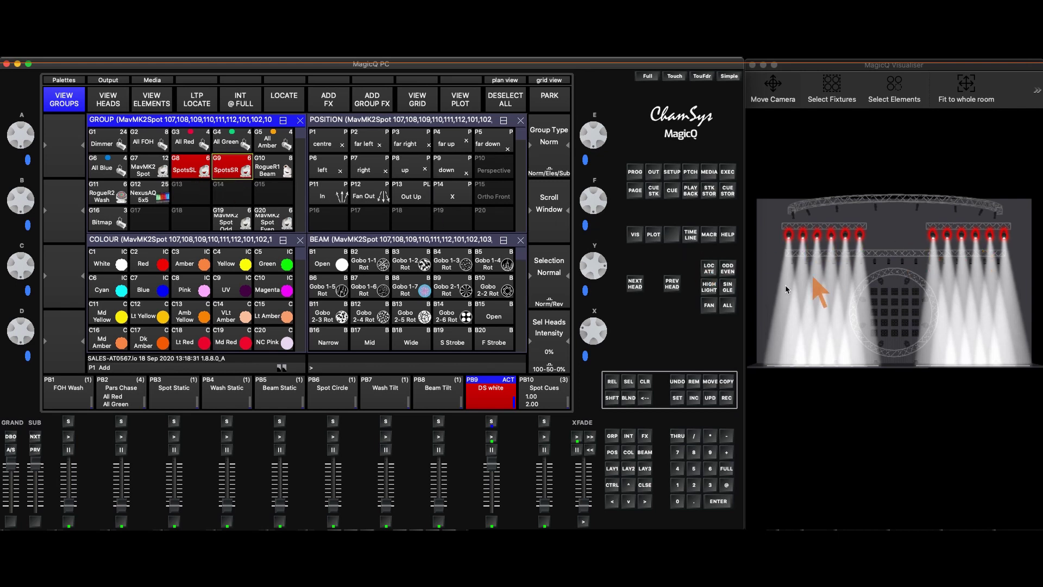
{"action": "left_click", "coordinate": [709, 307]}
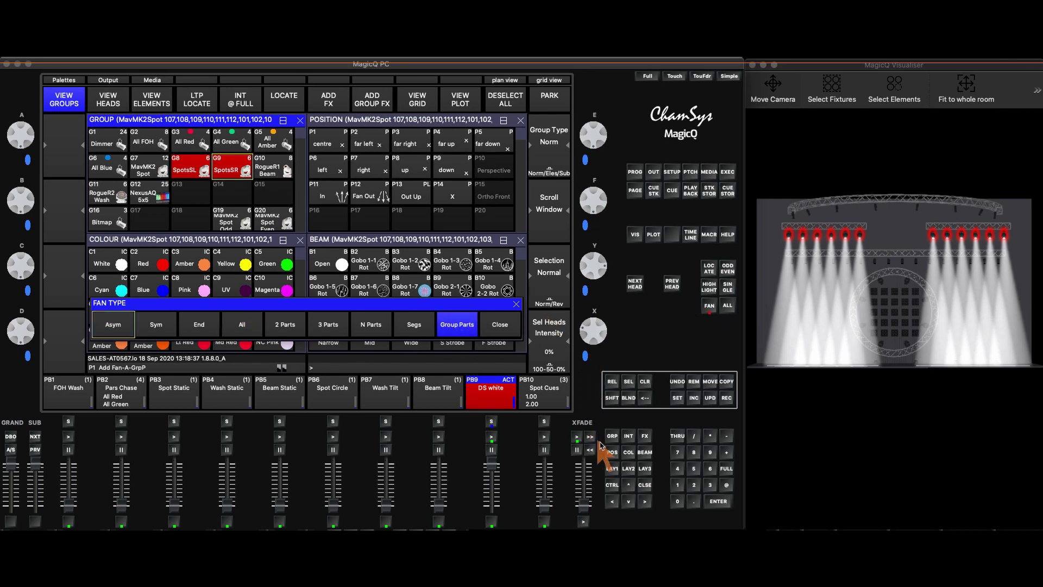
{"action": "left_click", "coordinate": [610, 452]}
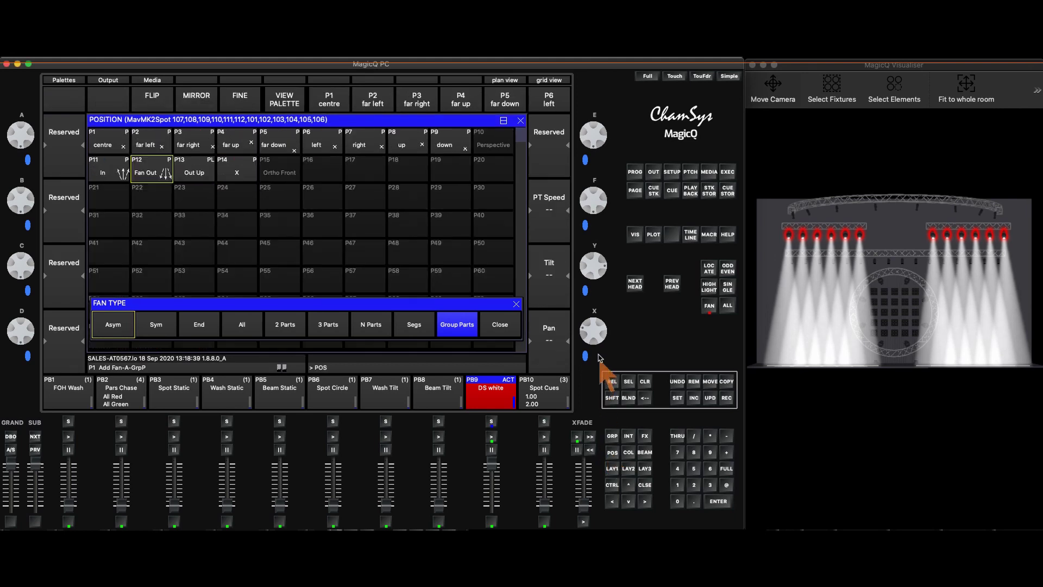
{"action": "left_click_drag", "start_coordinate": [596, 333], "coordinate": [596, 338]}
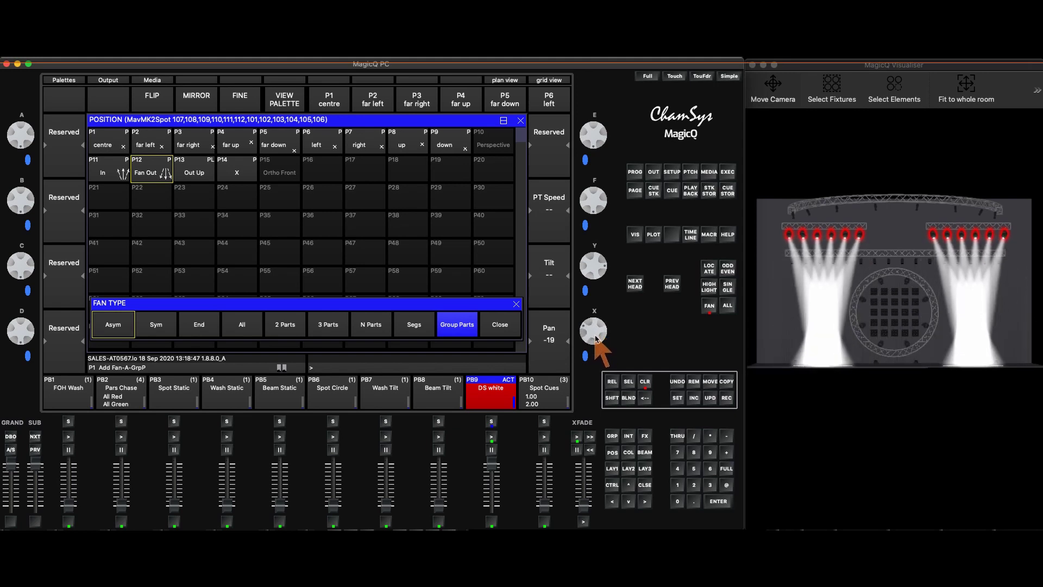
{"action": "key", "text": "alt+g"}
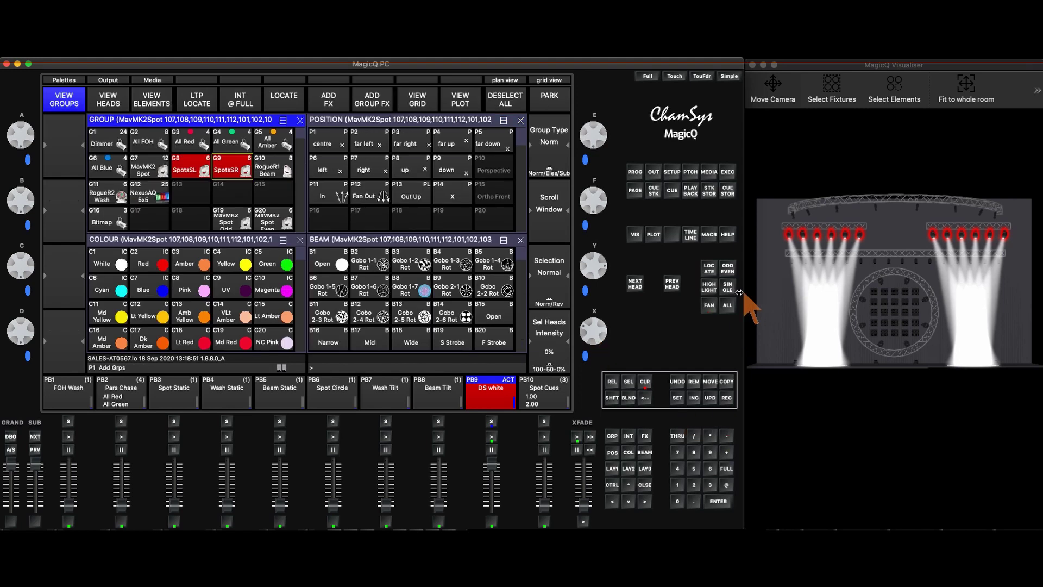
{"action": "left_click", "coordinate": [729, 307]}
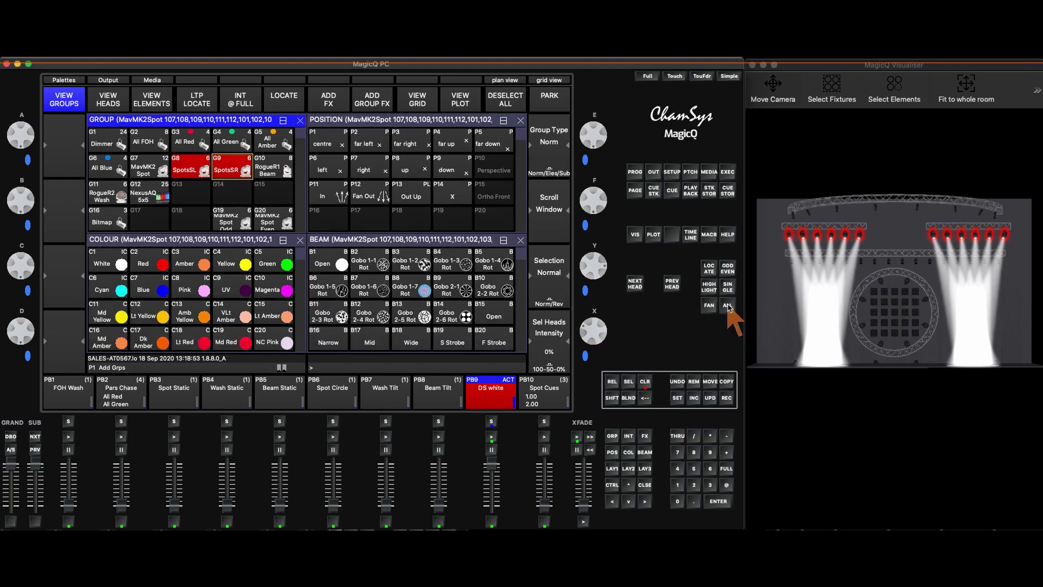
Step: Clear the programmer and select the MavMK2 Spot group by its number, 7, with Highlight turned on
{"action": "left_click", "coordinate": [645, 382]}
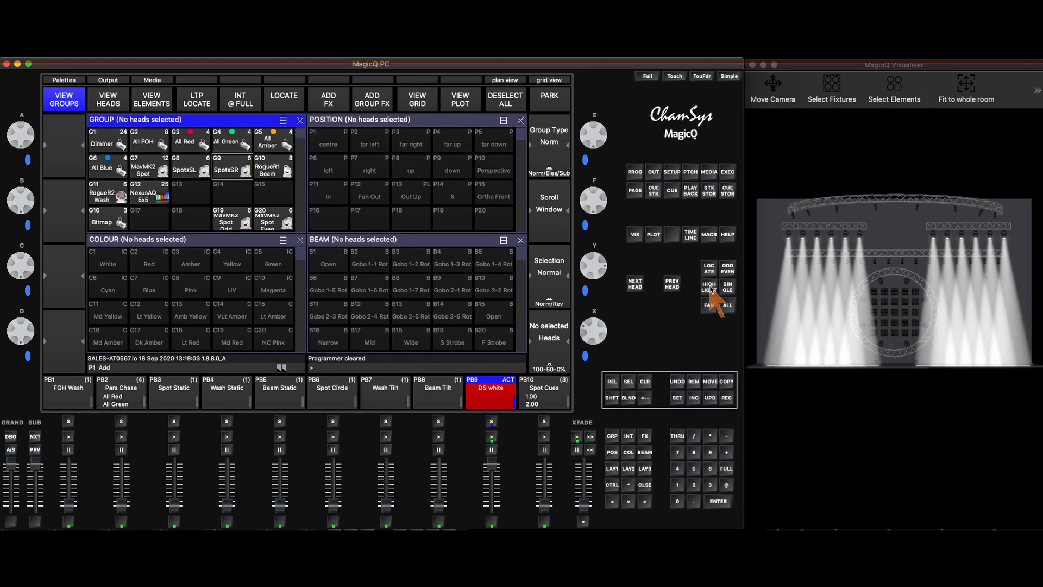
{"action": "left_click", "coordinate": [677, 452]}
{"action": "left_click", "coordinate": [710, 436]}
{"action": "key", "text": "Return"}
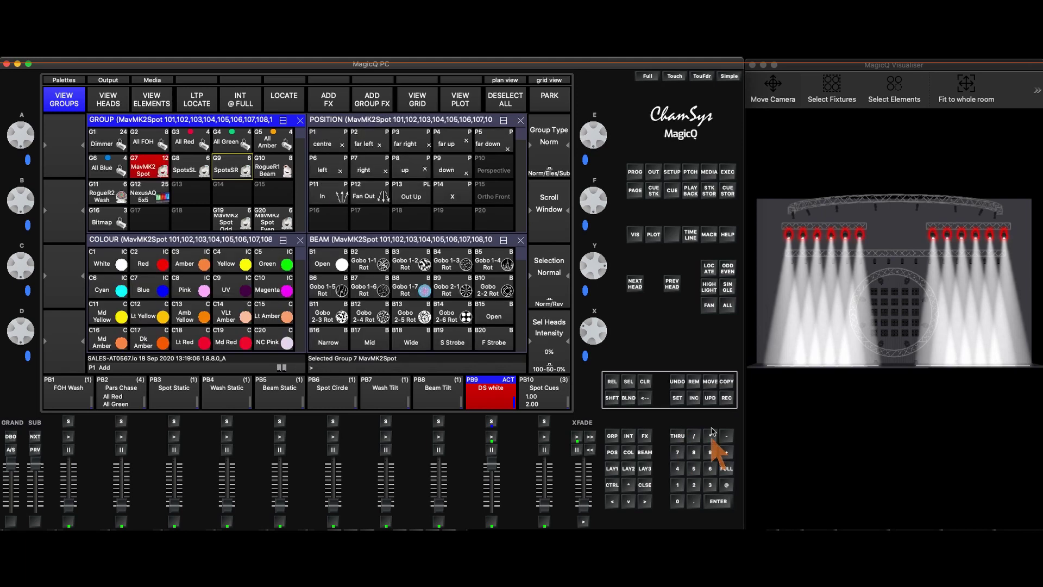
{"action": "left_click", "coordinate": [709, 287]}
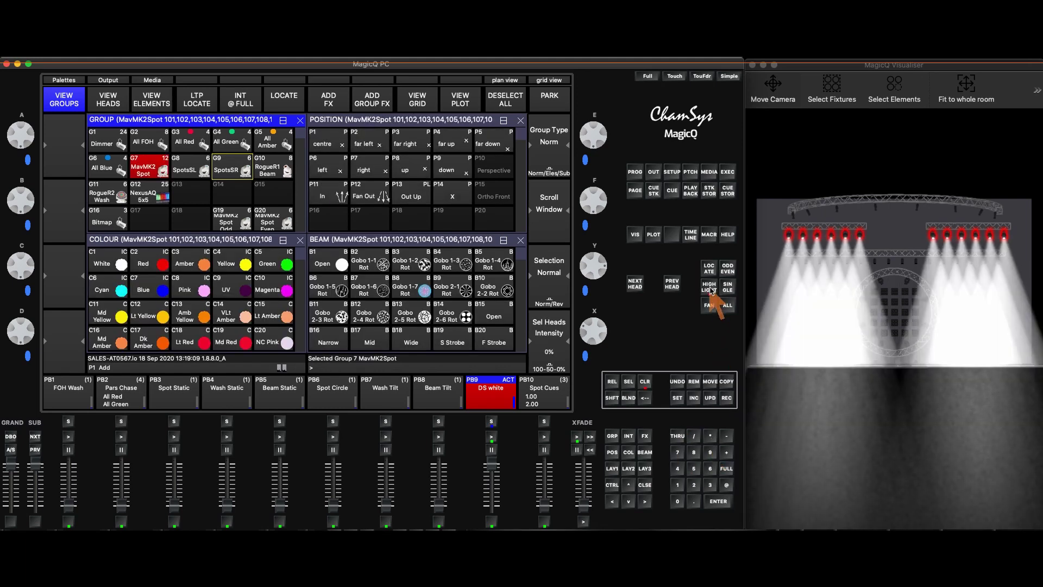
Step: Advance through the highlighted MavMK2 Spot heads one at a time to head 104 and set its pan to -30
{"action": "left_click", "coordinate": [637, 285]}
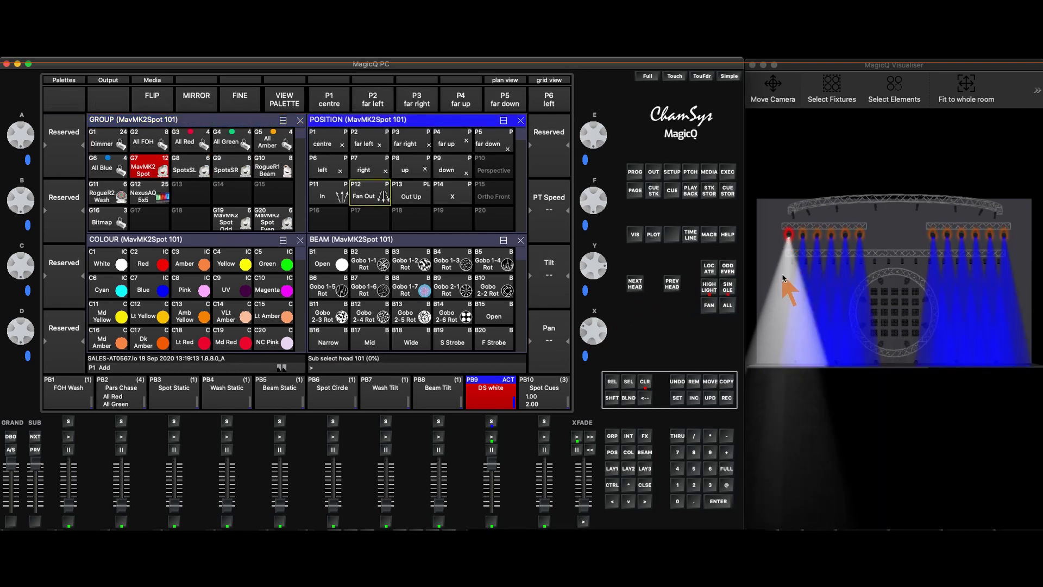
{"action": "left_click", "coordinate": [637, 284]}
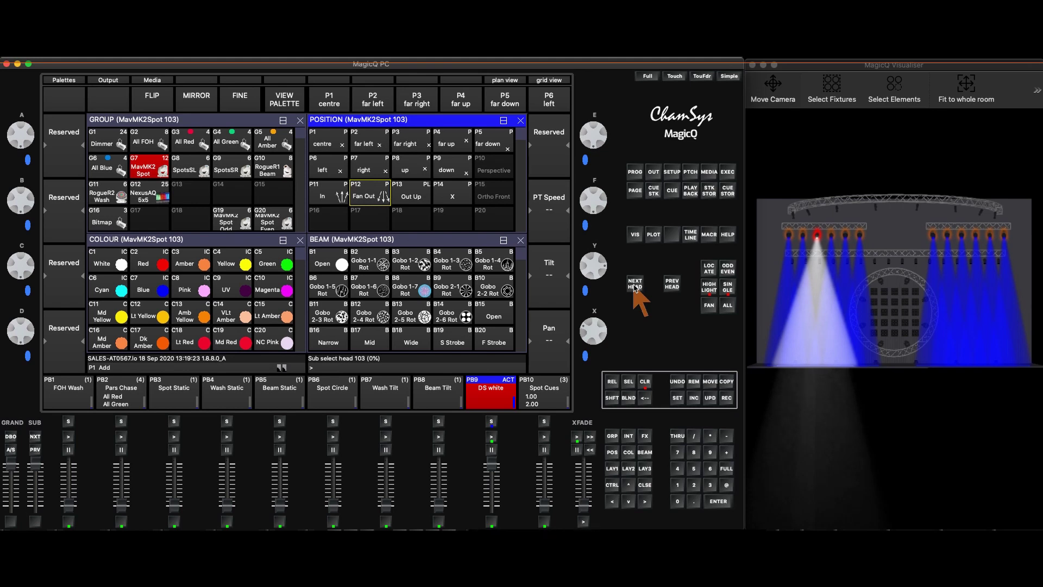
{"action": "left_click", "coordinate": [636, 285]}
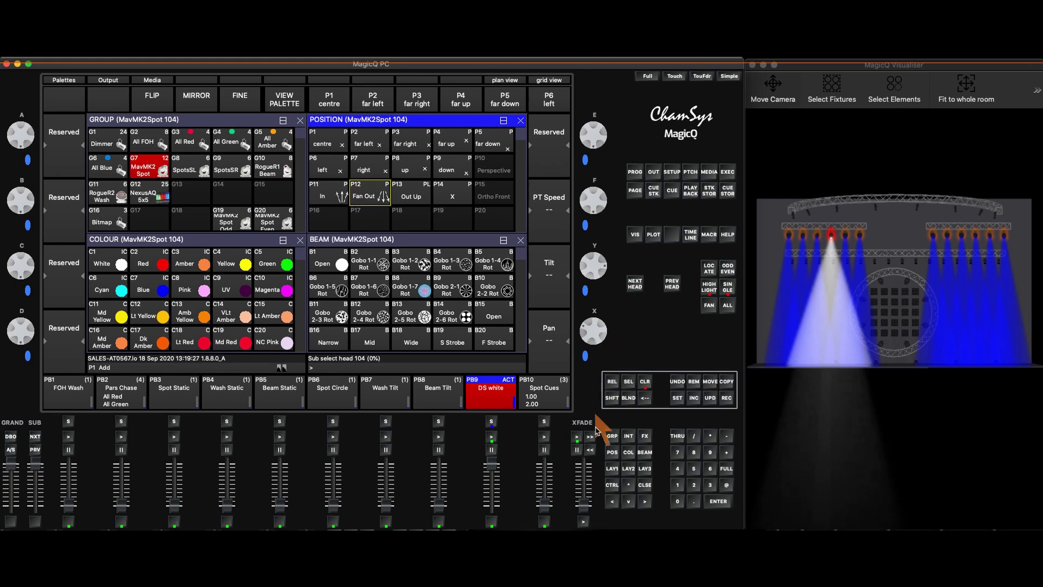
{"action": "mouse_move", "coordinate": [596, 329]}
{"action": "left_mouse_down"}
{"action": "mouse_move", "coordinate": [603, 342]}
{"action": "mouse_move", "coordinate": [598, 319]}
{"action": "left_mouse_up"}
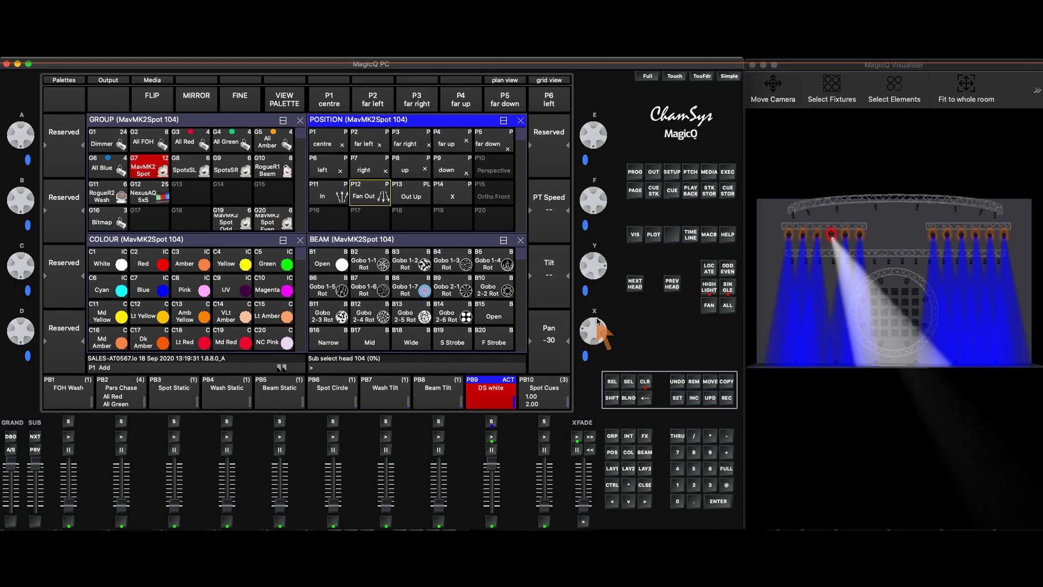
Step: Advance to head 109, set its pan to 23, and turn Highlight off
{"action": "left_click", "coordinate": [634, 283]}
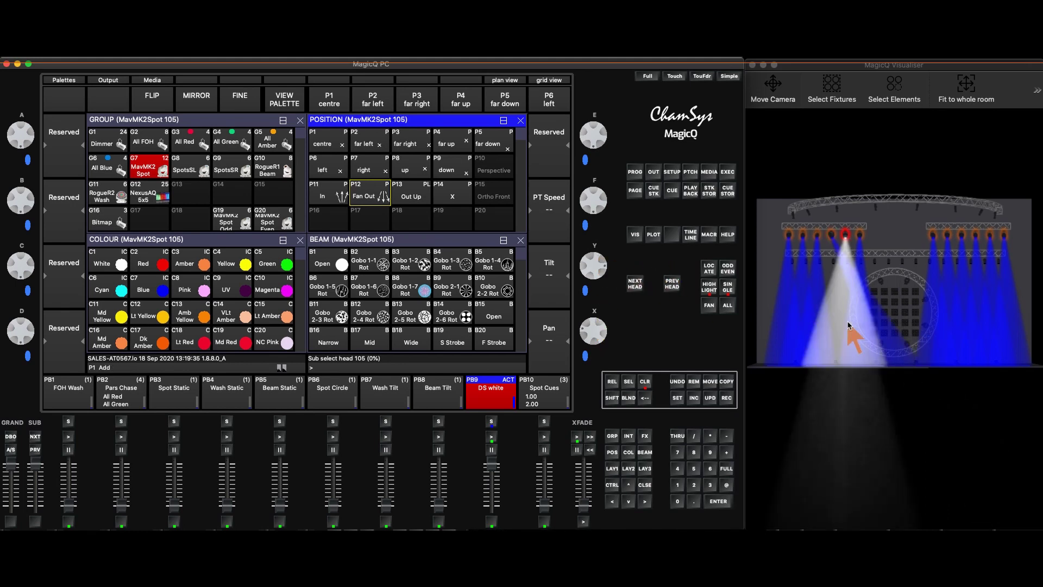
{"action": "left_click", "coordinate": [635, 283]}
{"action": "left_click", "coordinate": [635, 283]}
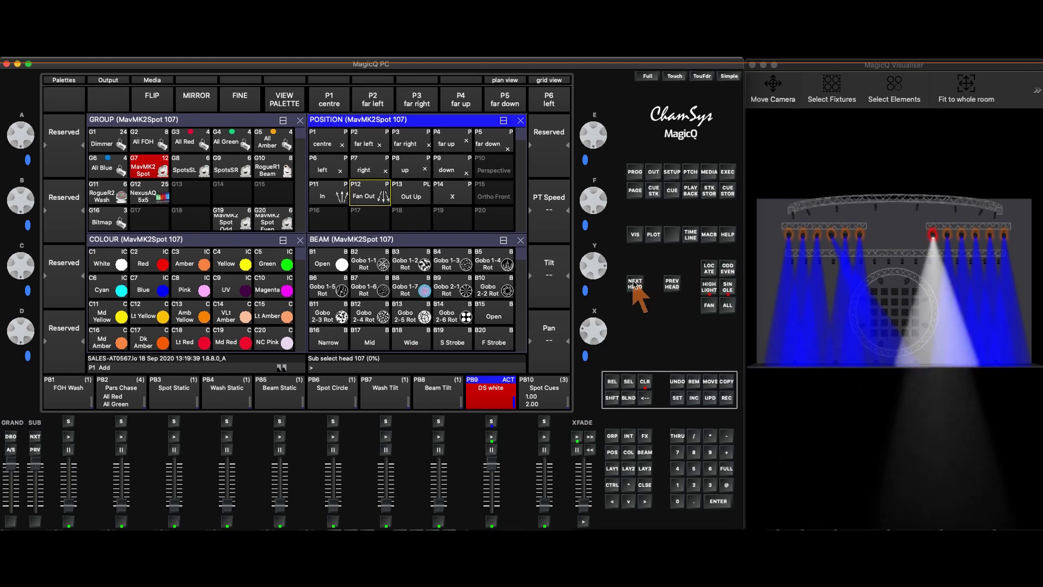
{"action": "left_click", "coordinate": [635, 283]}
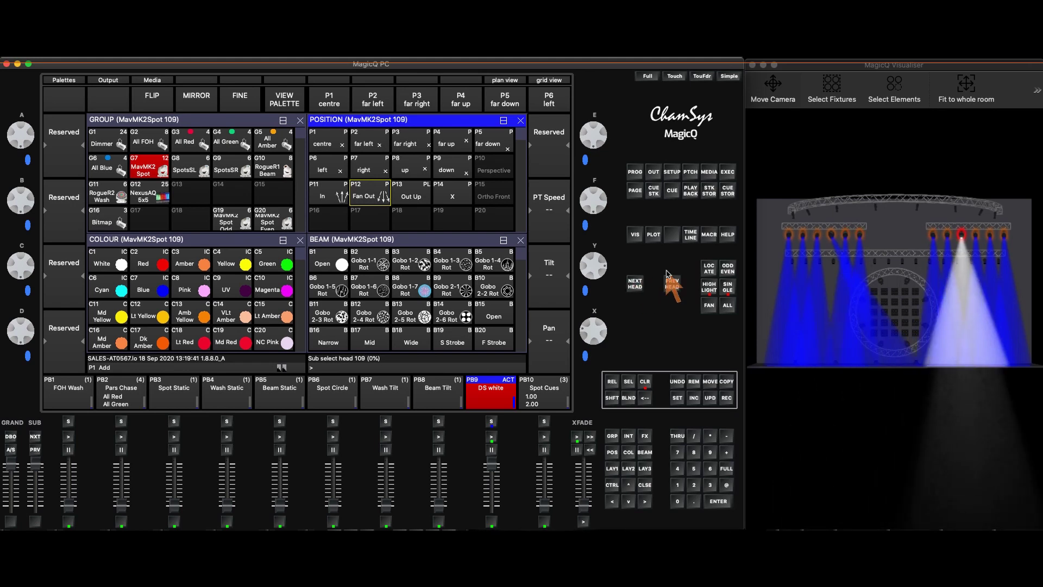
{"action": "scroll", "coordinate": [601, 337], "scroll_direction": "up", "scroll_amount": 5}
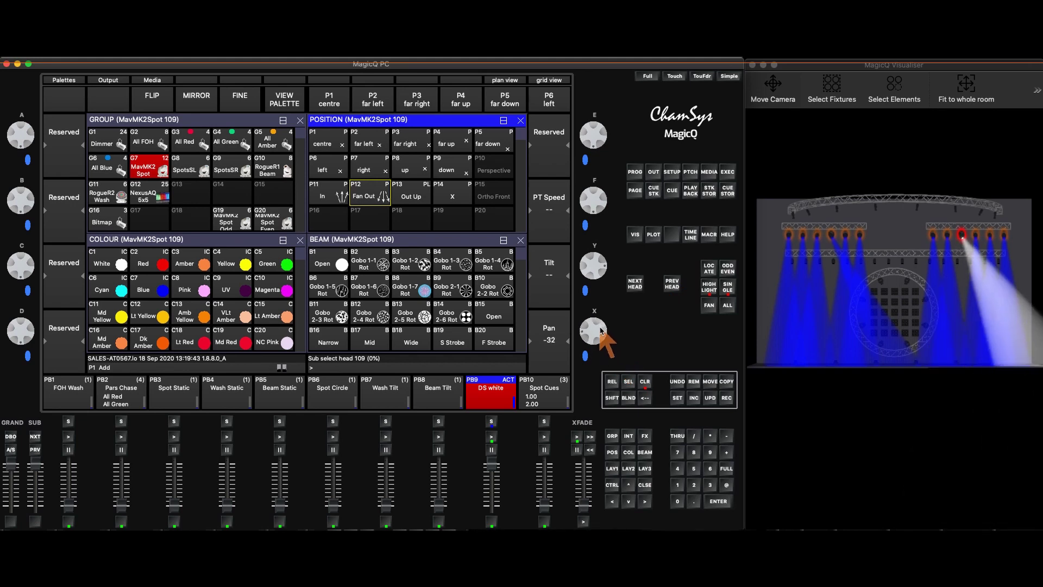
{"action": "scroll", "coordinate": [603, 340], "scroll_direction": "up", "scroll_amount": 4}
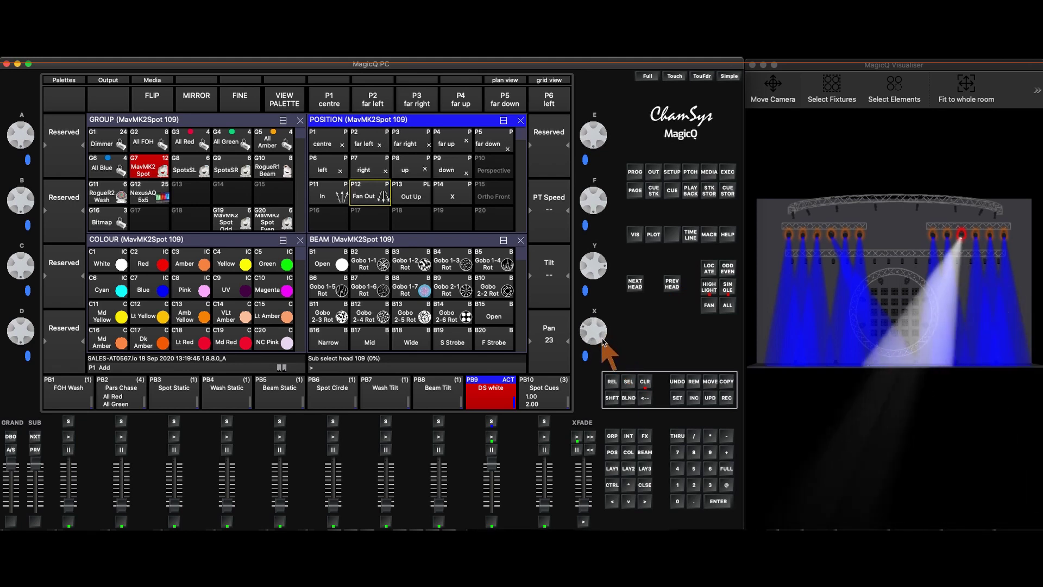
{"action": "left_click", "coordinate": [708, 287]}
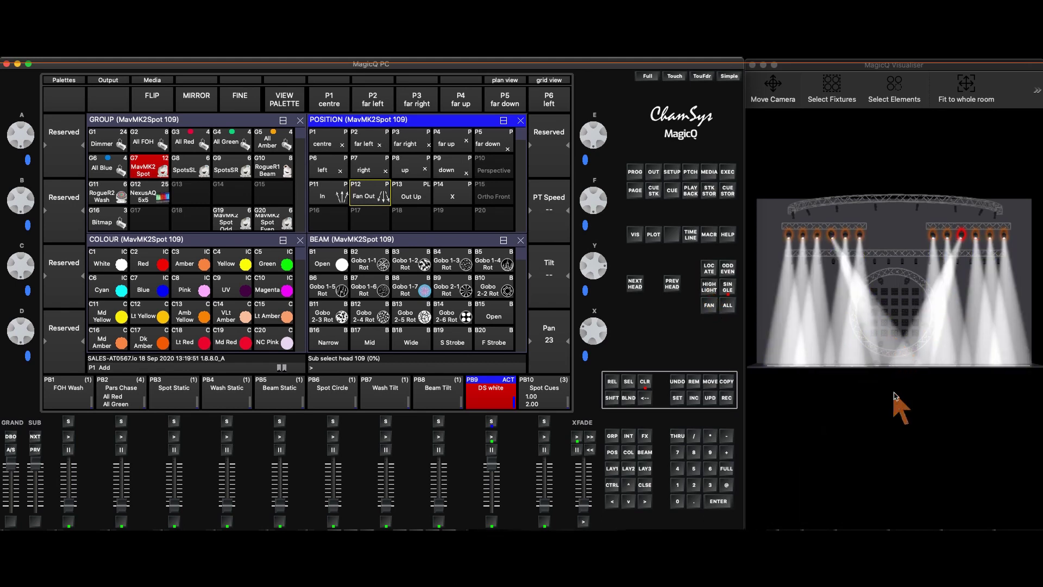
Step: Reselect all MavMK2 Spot heads, switch to Single mode and advance head by head from 109 round to 101
{"action": "left_click", "coordinate": [728, 305]}
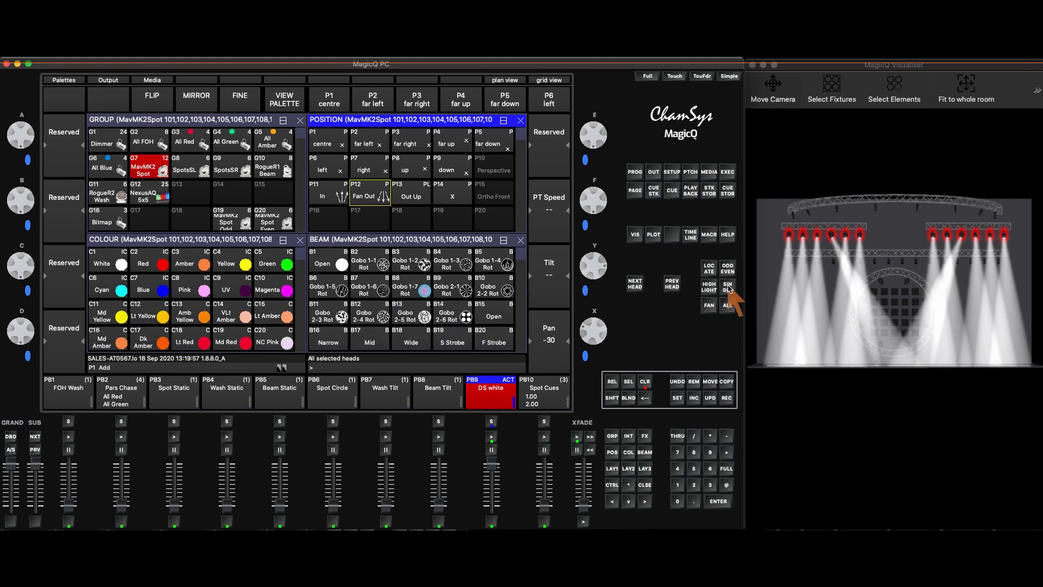
{"action": "left_click", "coordinate": [728, 287]}
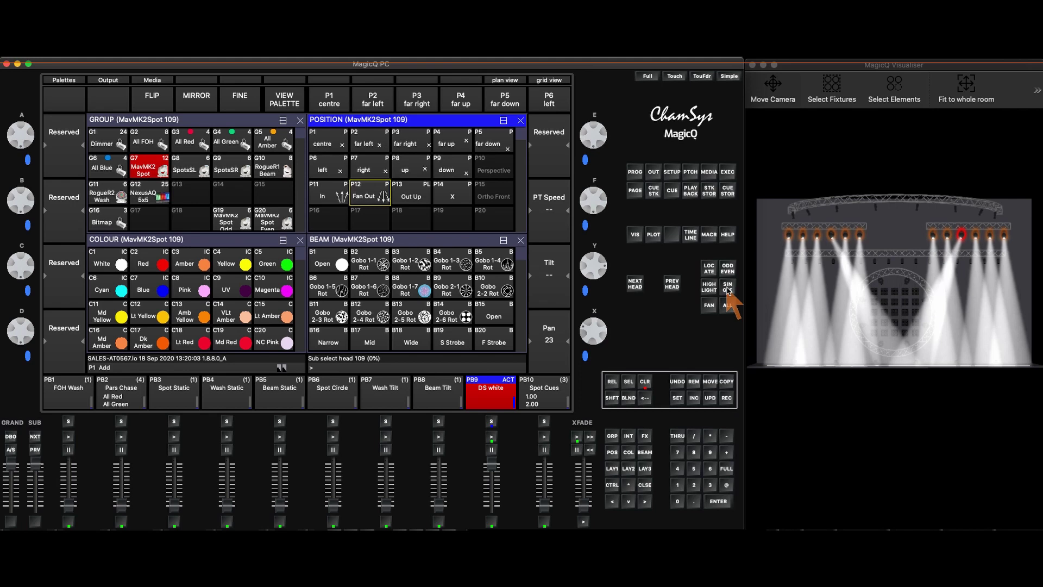
{"action": "left_click", "coordinate": [636, 285]}
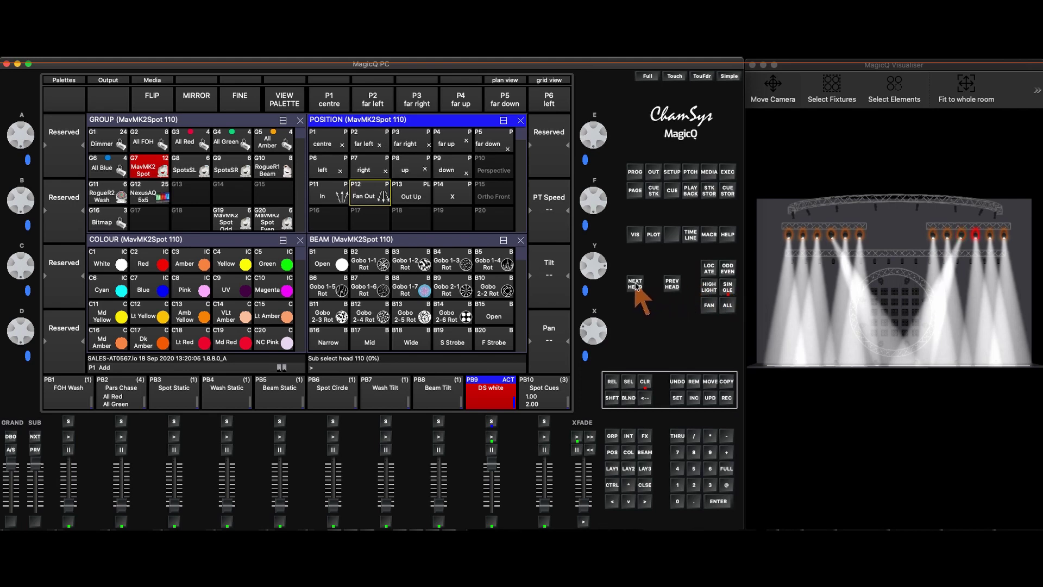
{"action": "left_click", "coordinate": [636, 284]}
{"action": "left_click", "coordinate": [636, 285]}
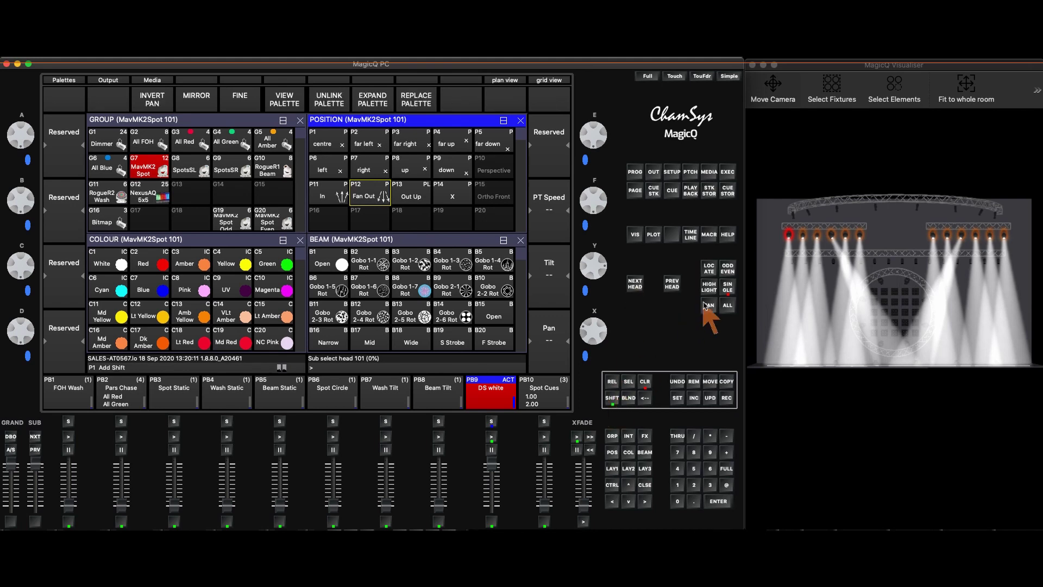
Step: Subselect the MavMK2 Spot heads in mirrored pairs and cycle from the outermost pair inward, wrapping round to the second pair, 102 and 111
{"action": "left_click", "coordinate": [727, 288]}
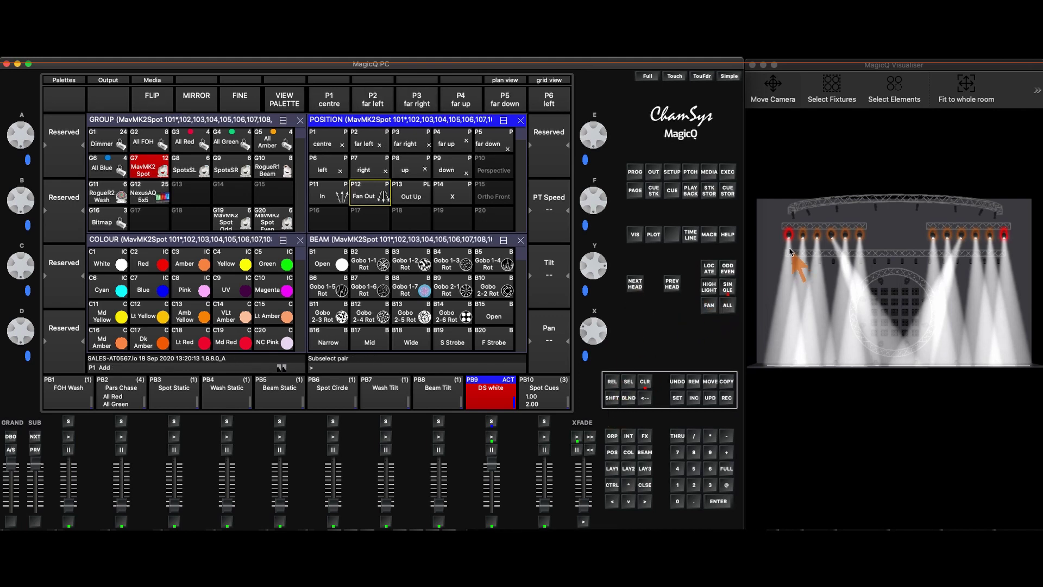
{"action": "left_click", "coordinate": [635, 283]}
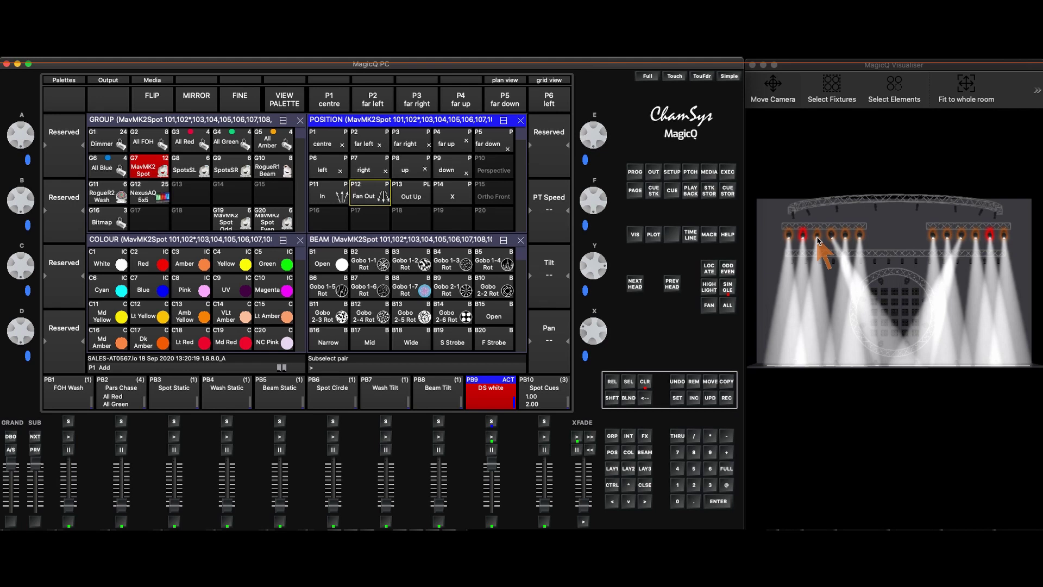
{"action": "left_click", "coordinate": [634, 284]}
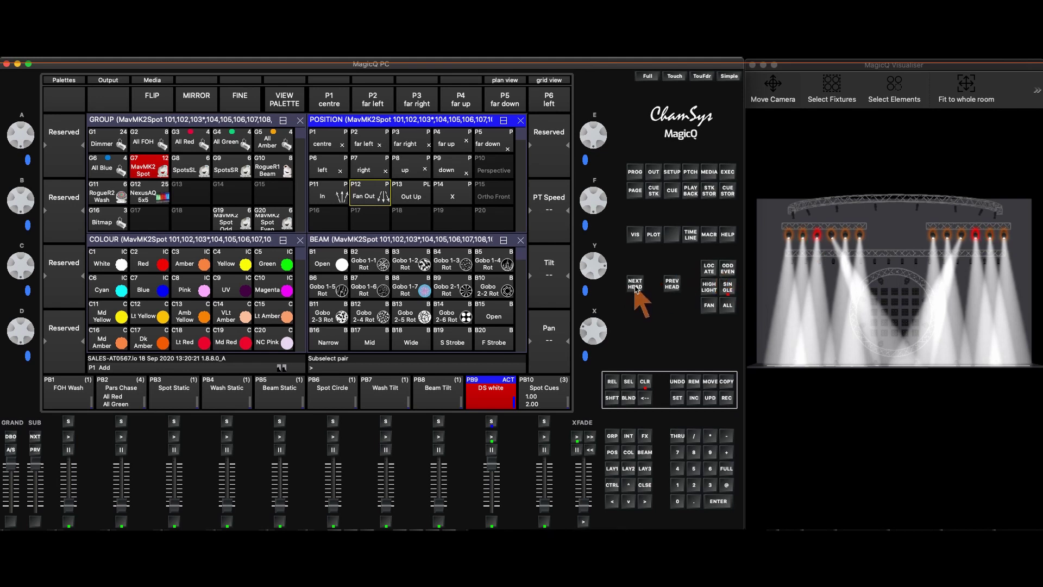
{"action": "left_click", "coordinate": [634, 284]}
{"action": "left_click", "coordinate": [634, 283]}
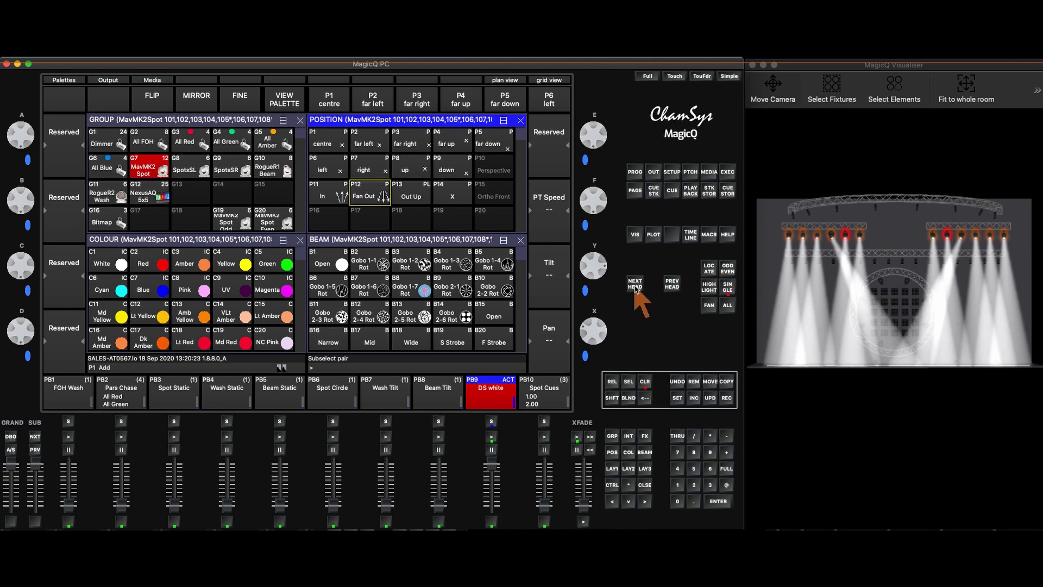
{"action": "left_click", "coordinate": [634, 284]}
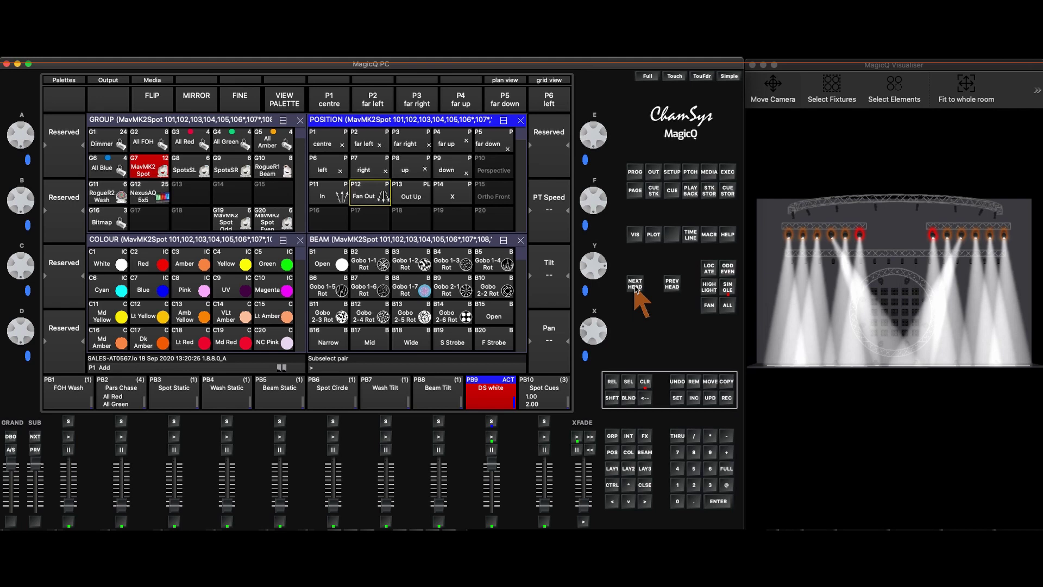
{"action": "left_click", "coordinate": [635, 287]}
{"action": "left_click", "coordinate": [636, 286]}
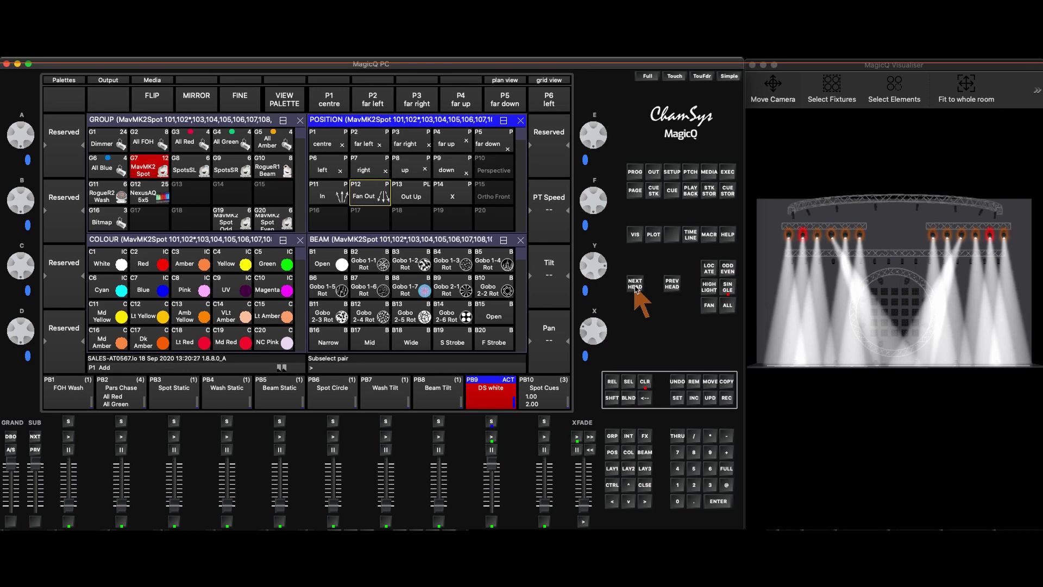